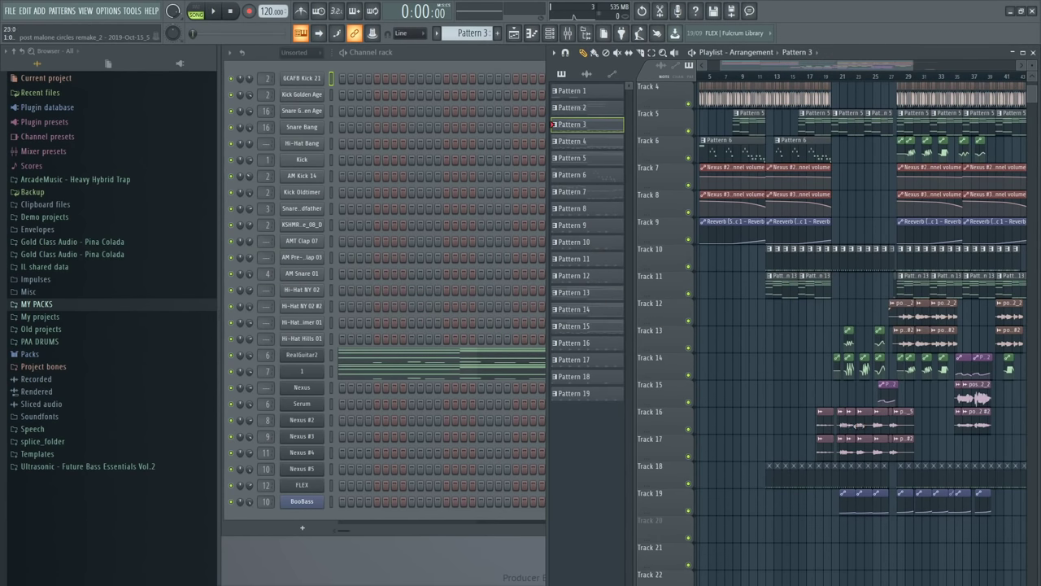
- Play the arrangement's intro in song mode from about bar 4 and stop playback
{"action": "scroll", "coordinate": [900, 157], "scroll_direction": "up", "scroll_amount": 3}
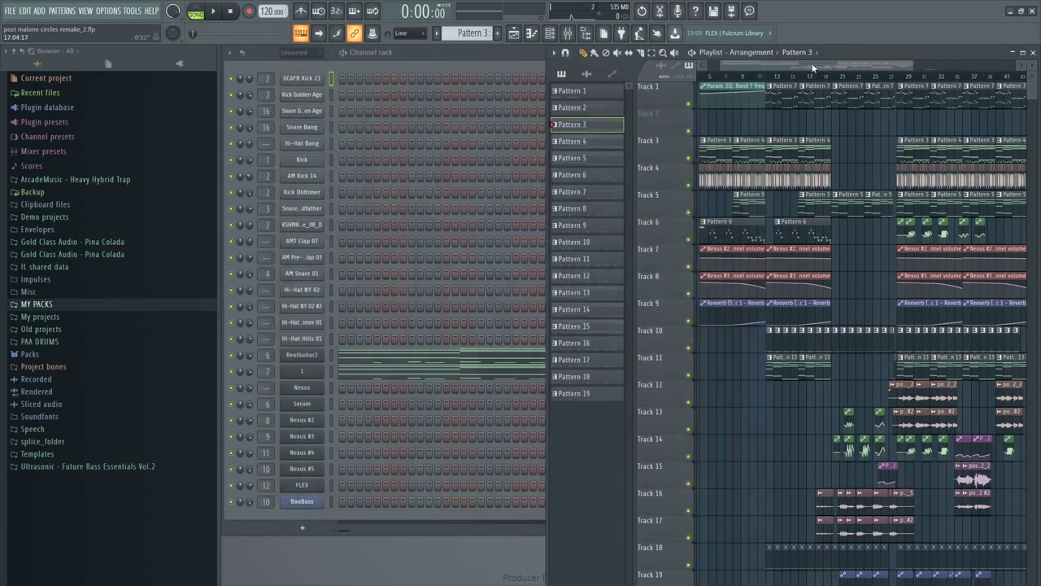
{"action": "left_click_drag", "start_coordinate": [806, 66], "coordinate": [791, 66]}
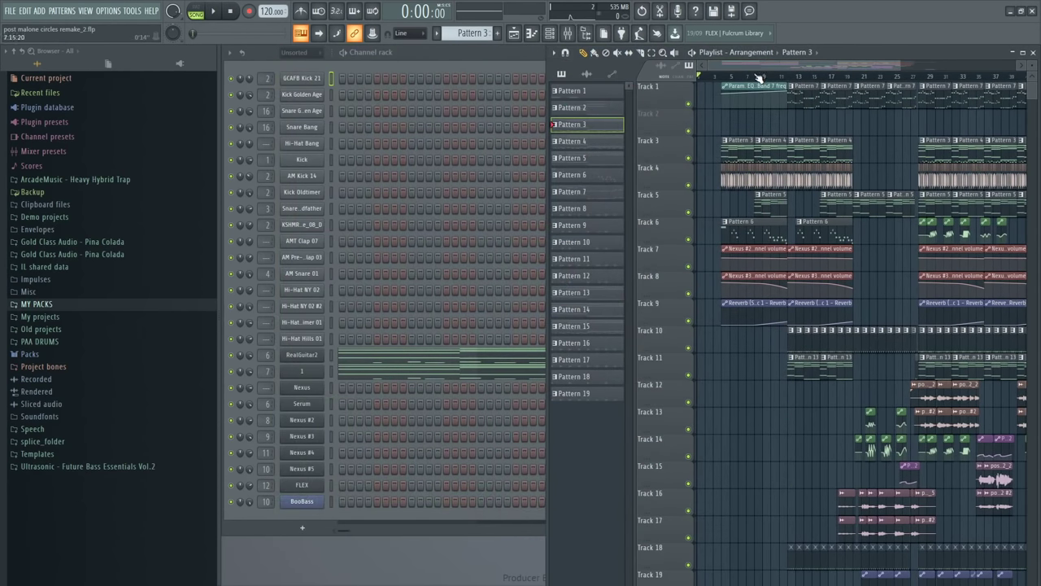
{"action": "left_click", "coordinate": [721, 76]}
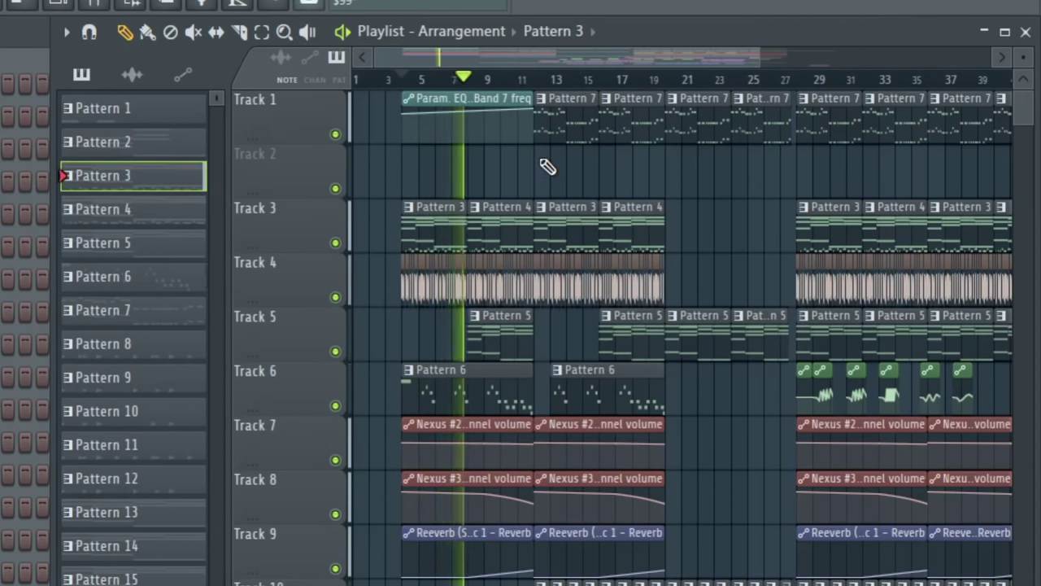
{"action": "scroll", "coordinate": [468, 83], "scroll_direction": "up", "scroll_amount": 3}
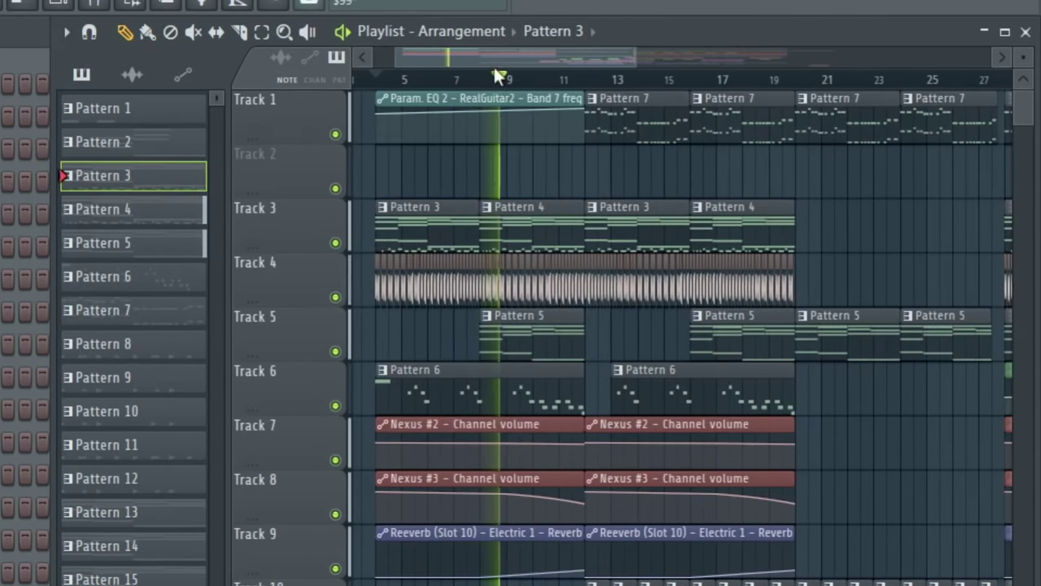
{"action": "left_click_drag", "start_coordinate": [494, 59], "coordinate": [492, 56]}
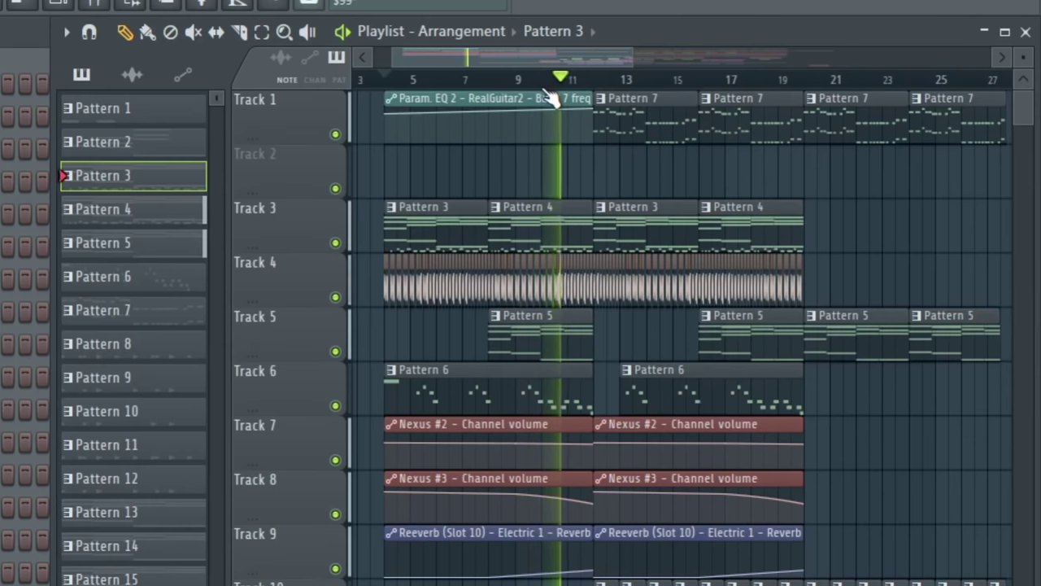
{"action": "key", "text": "space"}
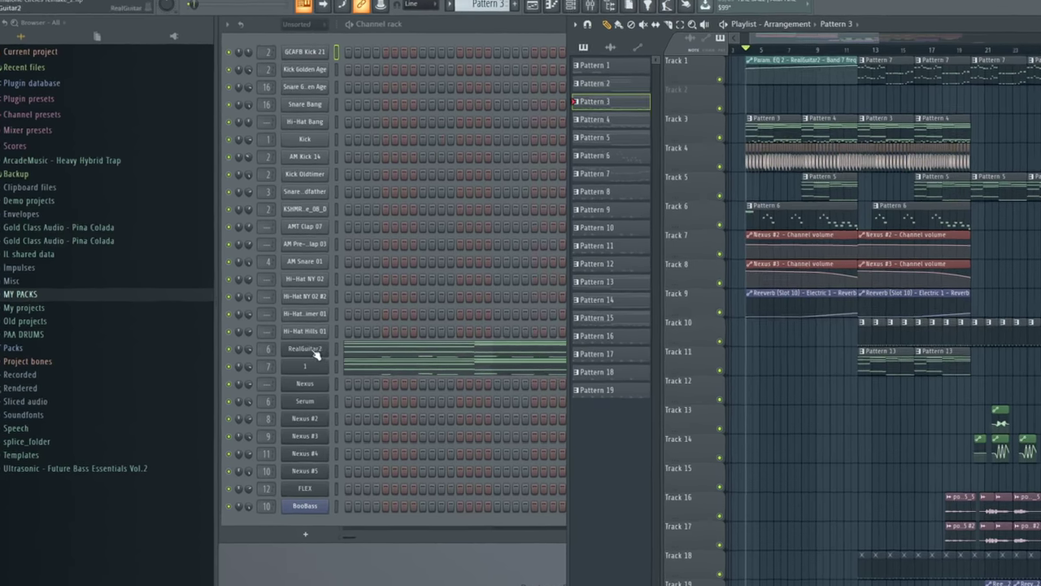
- Inspect the RealGuitar2 channel's instrument and its list of acoustic guitar sounds
{"action": "left_click", "coordinate": [313, 356]}
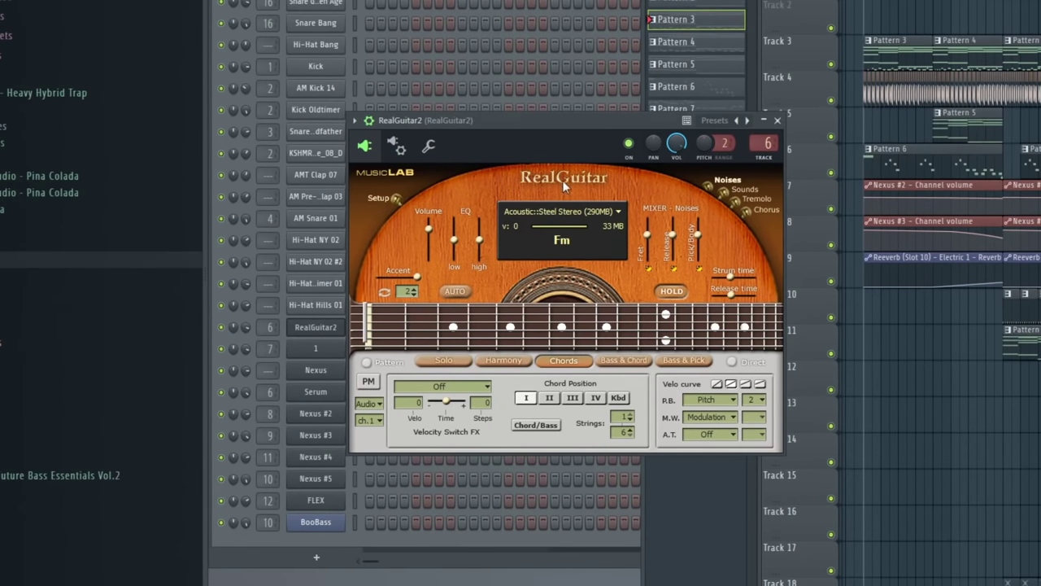
{"action": "left_click", "coordinate": [579, 211]}
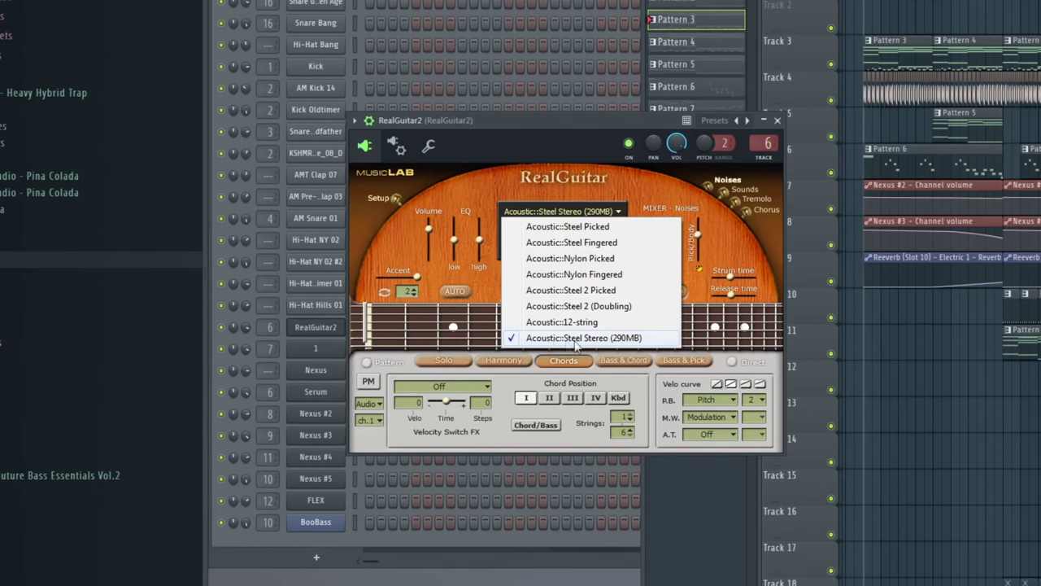
{"action": "left_click", "coordinate": [616, 122]}
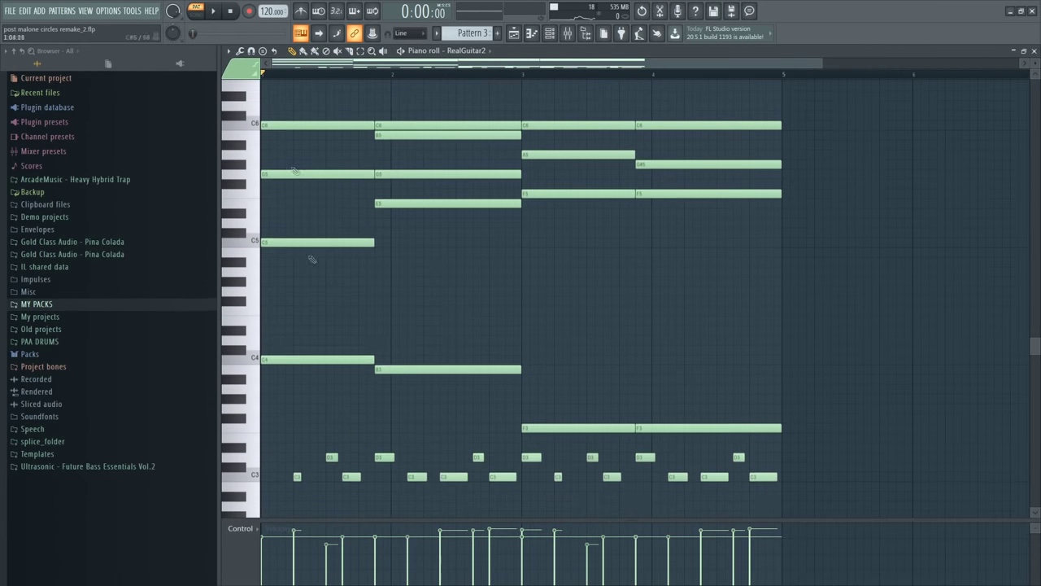
- Examine the RealGuitar2 notes of Pattern 3 in the piano roll, audition the C3 and D3 keys, and play the pattern
{"action": "scroll", "coordinate": [292, 400], "scroll_direction": "down", "scroll_amount": 3}
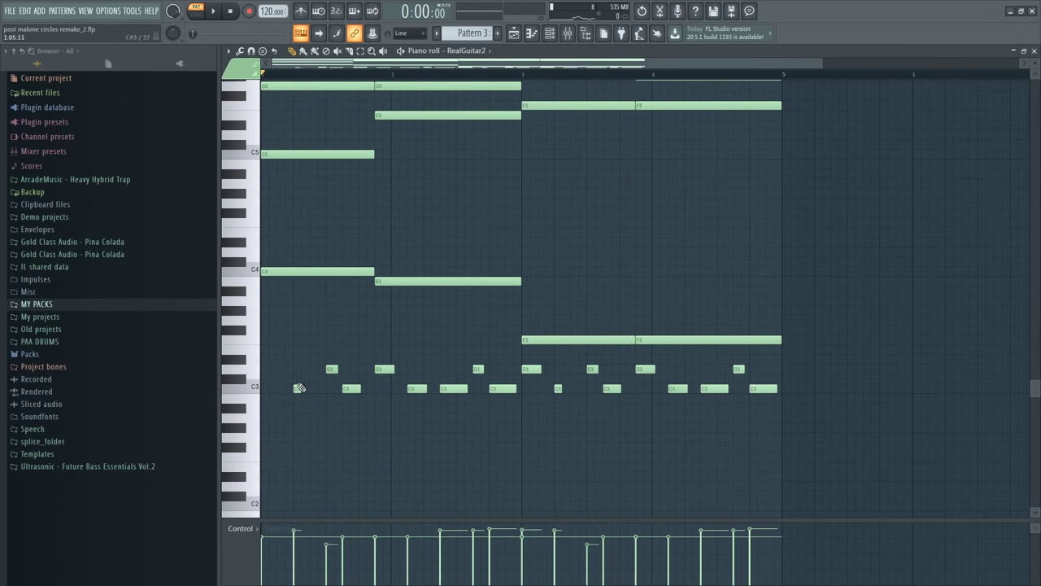
{"action": "left_click", "coordinate": [255, 391]}
{"action": "left_click", "coordinate": [254, 372]}
{"action": "scroll", "coordinate": [414, 273], "scroll_direction": "up", "scroll_amount": 4}
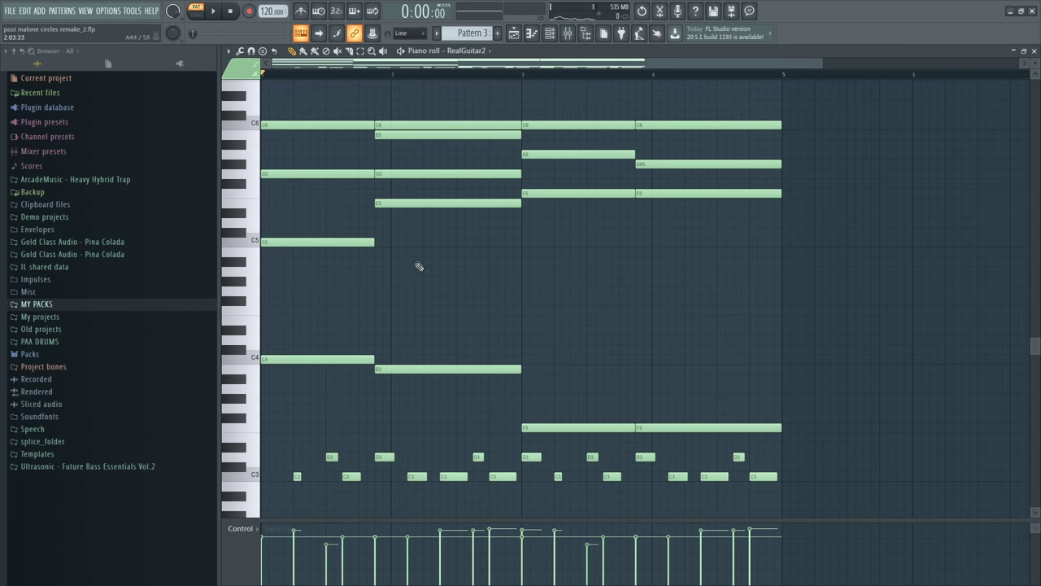
{"action": "key", "text": "space"}
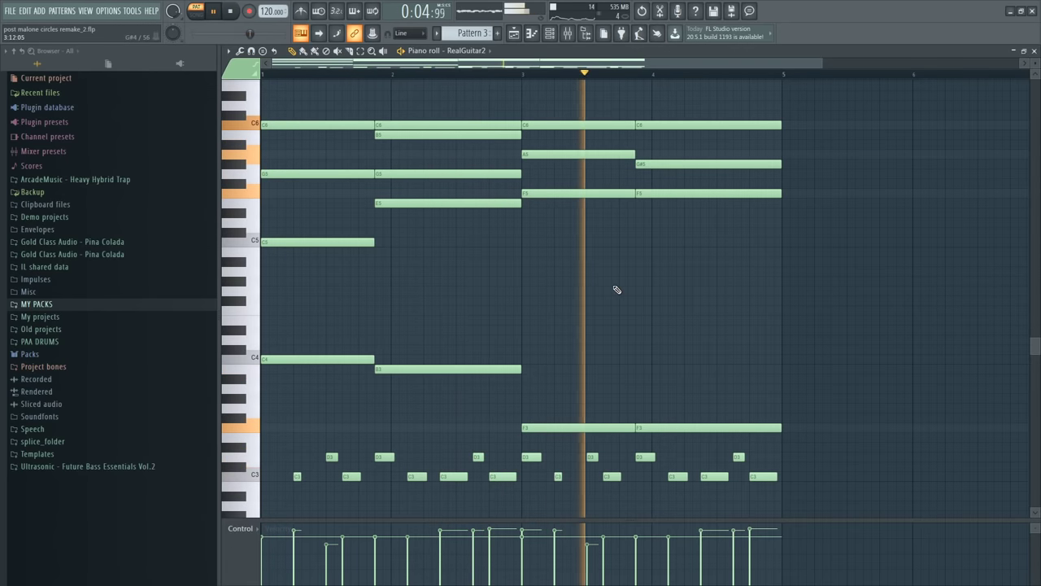
{"action": "key", "text": "space"}
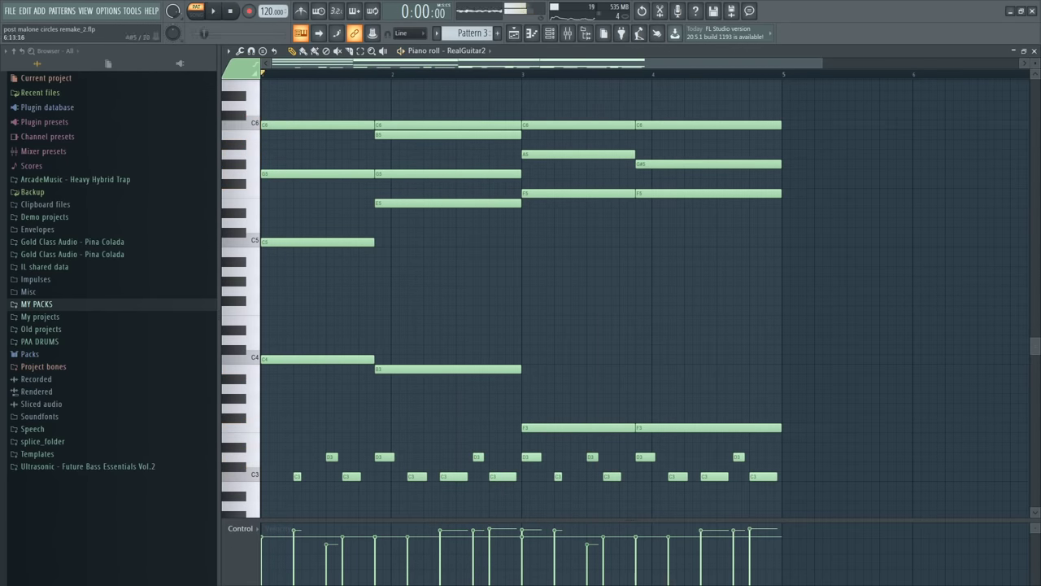
- Leave the piano roll and inspect the guitar sound used by channel 1, the second RealGuitar instance
{"action": "left_click", "coordinate": [1034, 50]}
{"action": "left_click", "coordinate": [302, 371]}
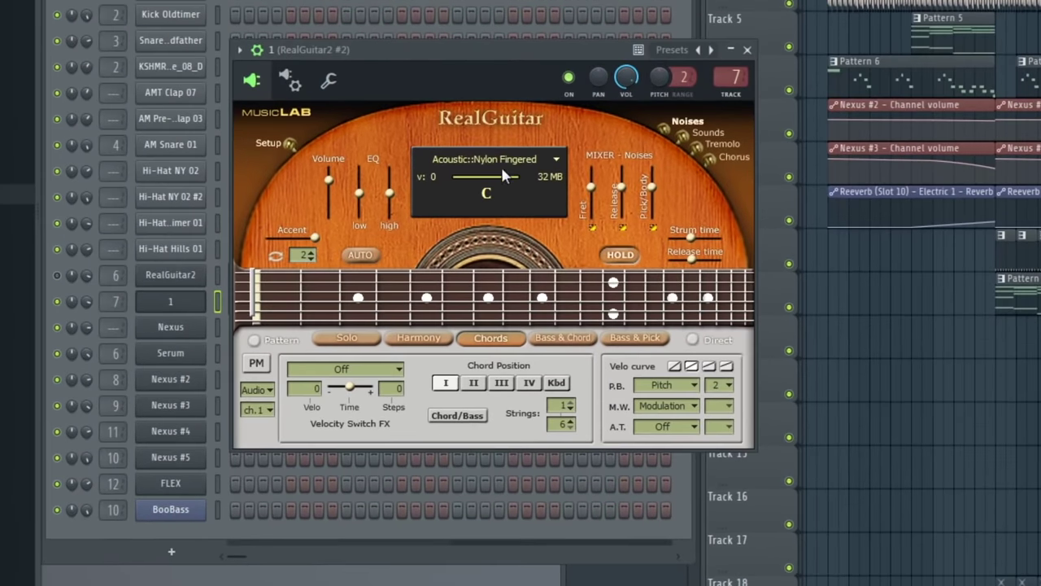
{"action": "left_click", "coordinate": [501, 203]}
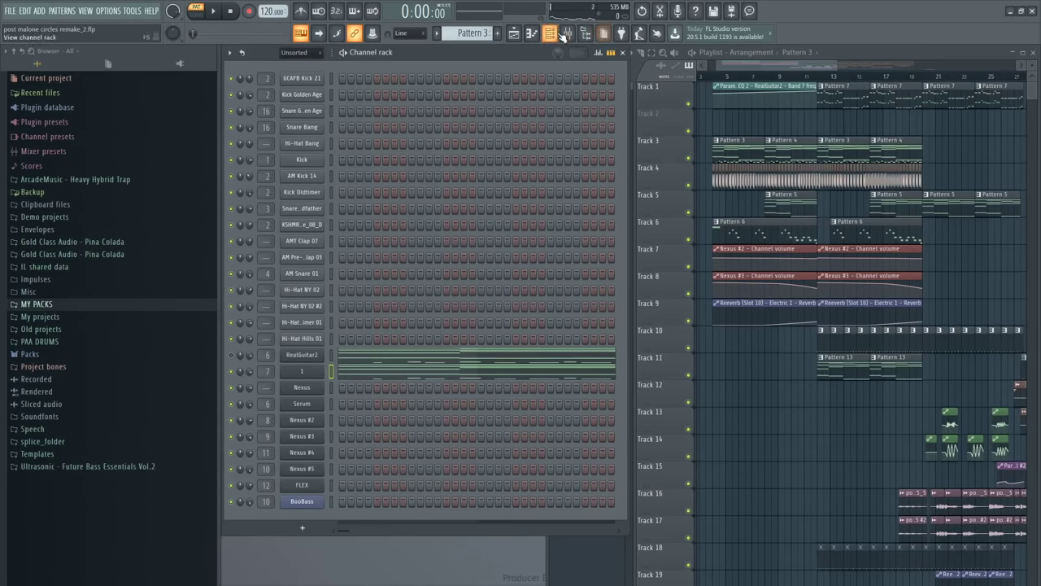
- Inspect the Hardcore effect on the RealGuitar2 #2 mixer track
{"action": "left_click", "coordinate": [567, 33]}
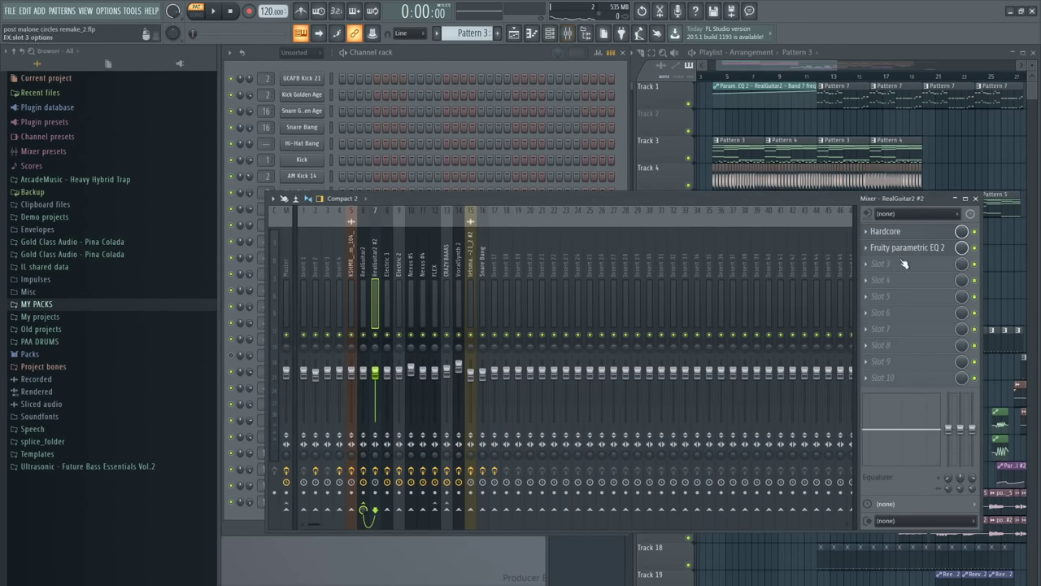
{"action": "left_click", "coordinate": [904, 232]}
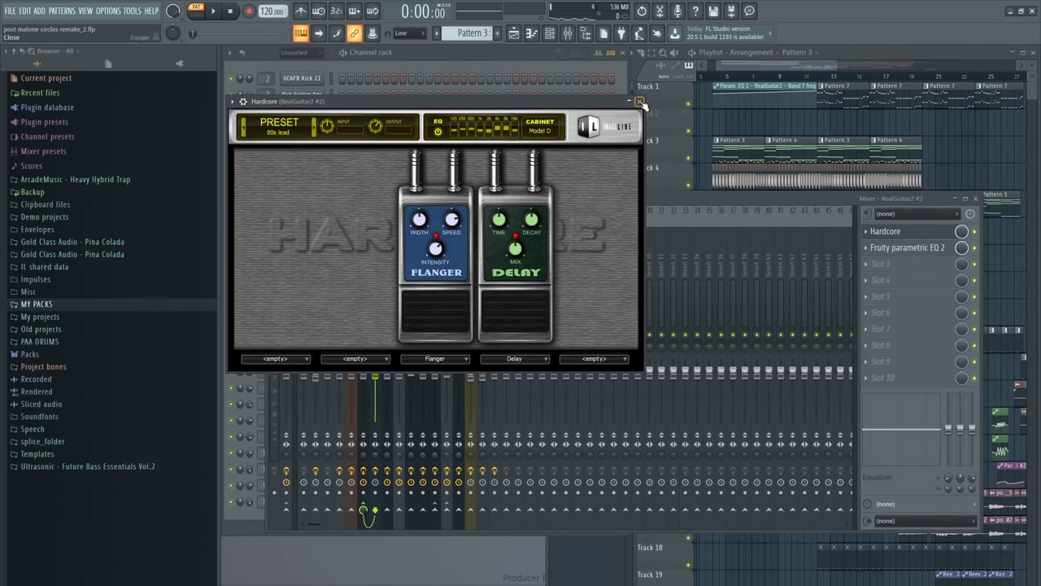
{"action": "left_click", "coordinate": [640, 102]}
- Play Pattern 3 to hear the second guitar, and inspect the Fruity parametric EQ 2 on its mixer track
{"action": "left_click", "coordinate": [213, 10]}
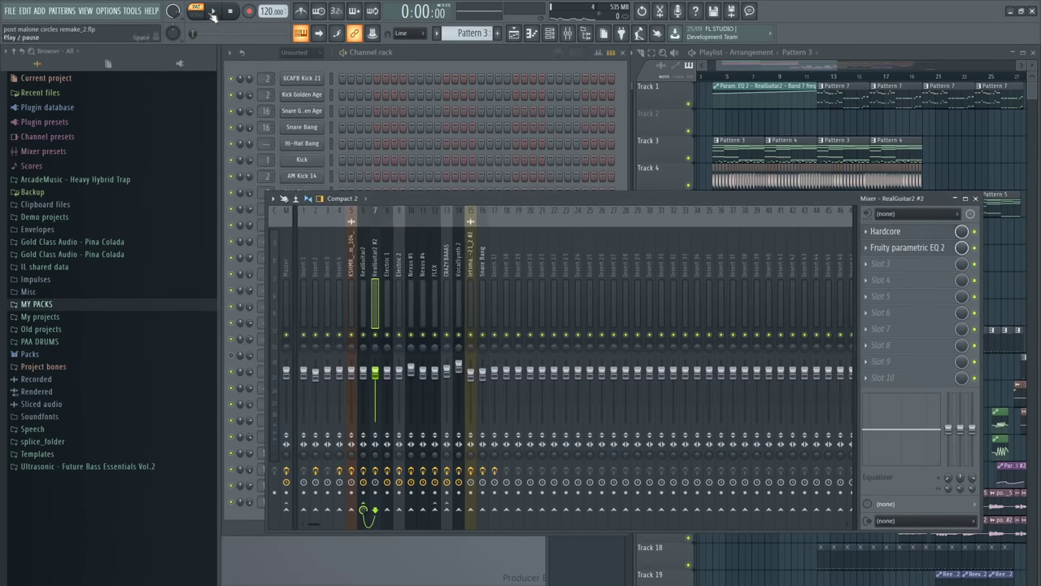
{"action": "left_click", "coordinate": [402, 52]}
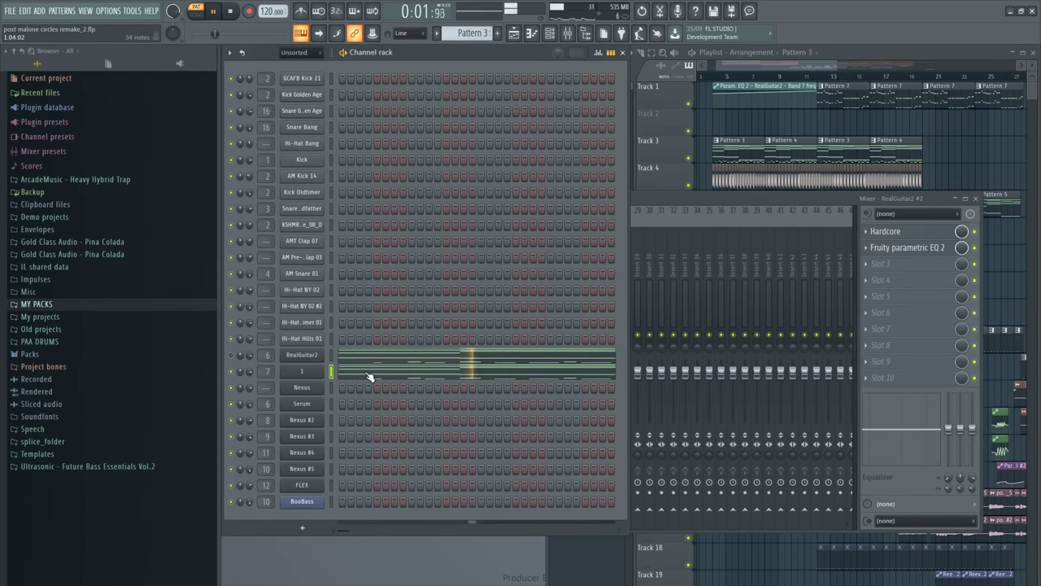
{"action": "left_click", "coordinate": [897, 250]}
{"action": "key", "text": "space"}
{"action": "left_click", "coordinate": [581, 114]}
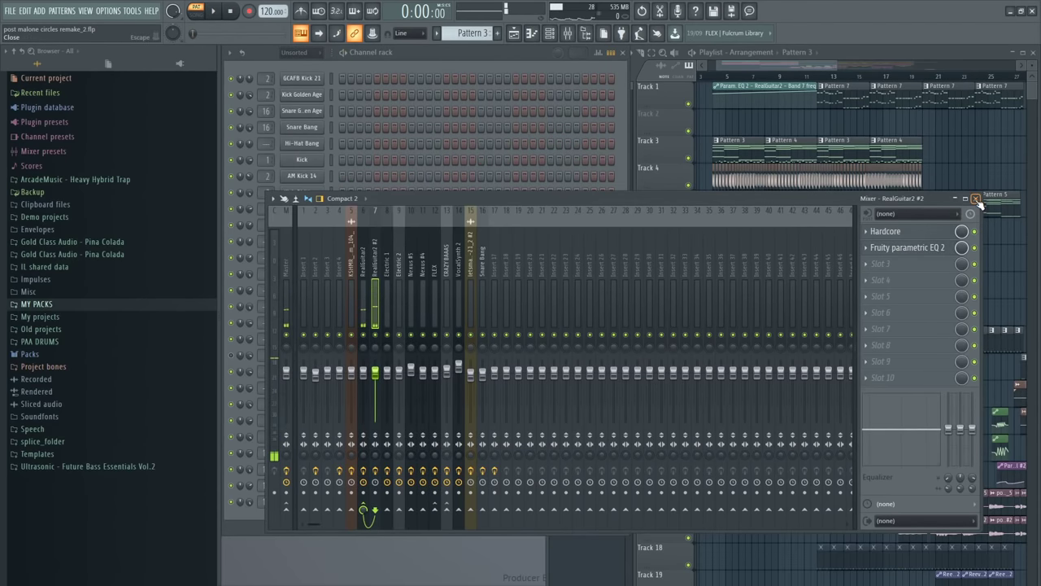
{"action": "left_click", "coordinate": [976, 198]}
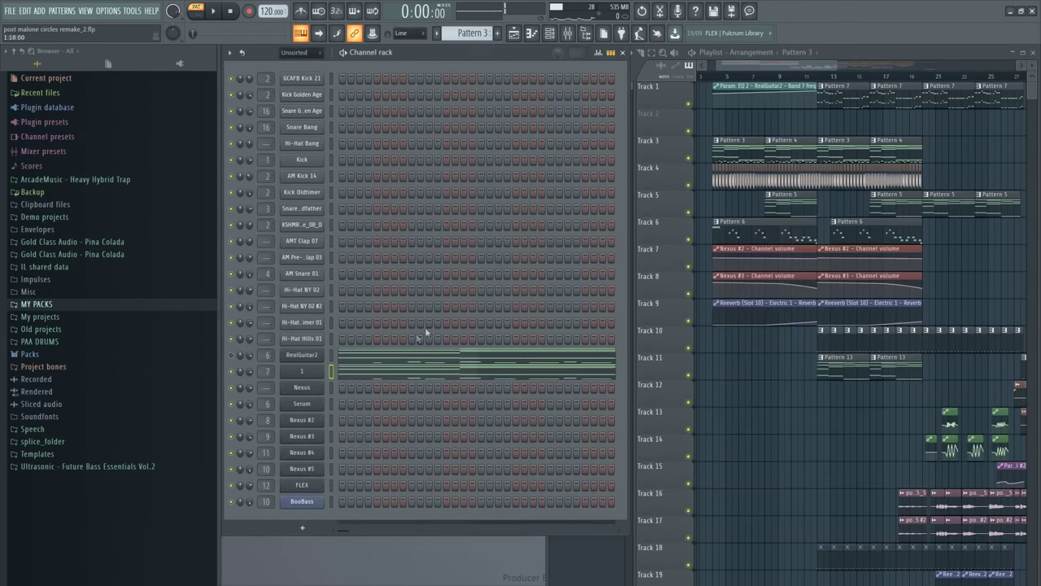
- Play both guitar channels of Pattern 3 together and review the effects on the RealGuitar2 mixer track
{"action": "left_click", "coordinate": [377, 361]}
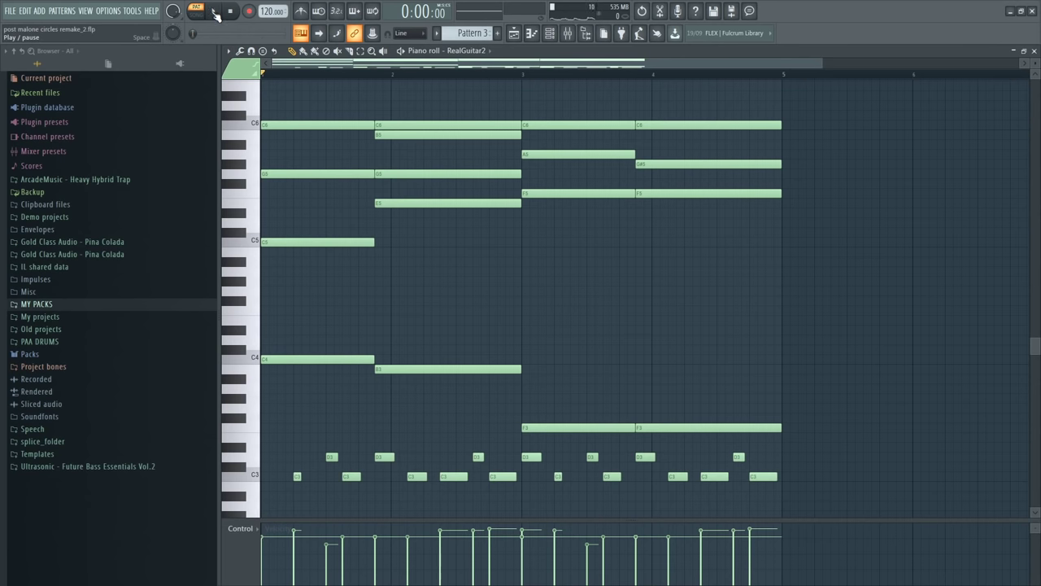
{"action": "left_click", "coordinate": [216, 14]}
{"action": "key", "text": "F7"}
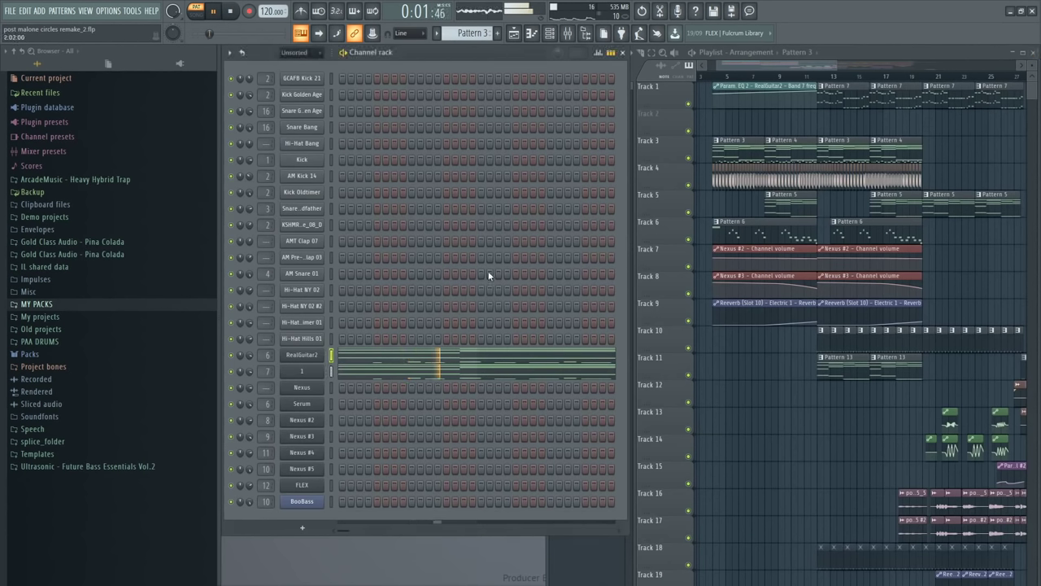
{"action": "key", "text": "space"}
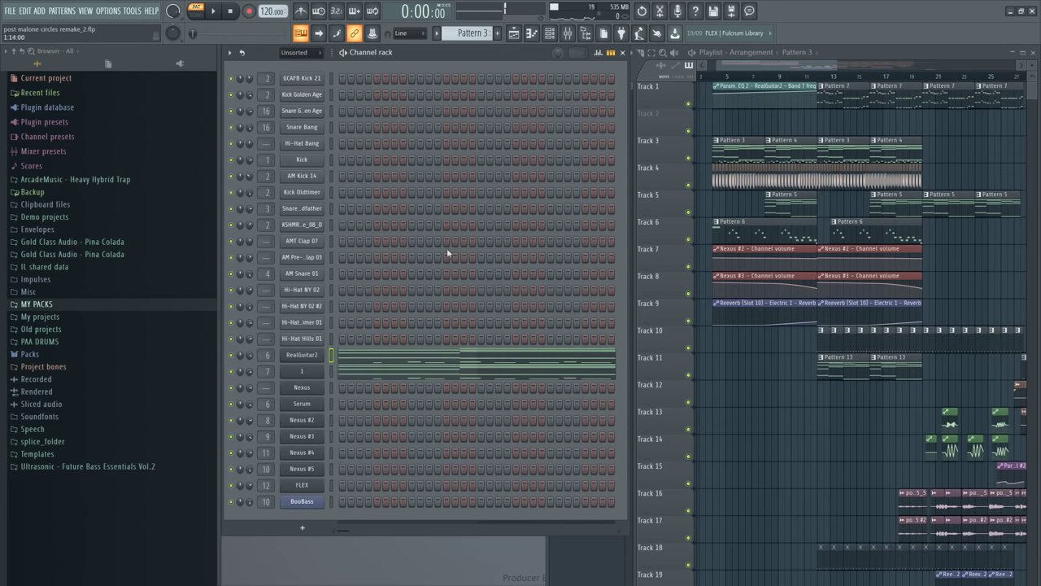
{"action": "left_click", "coordinate": [568, 35]}
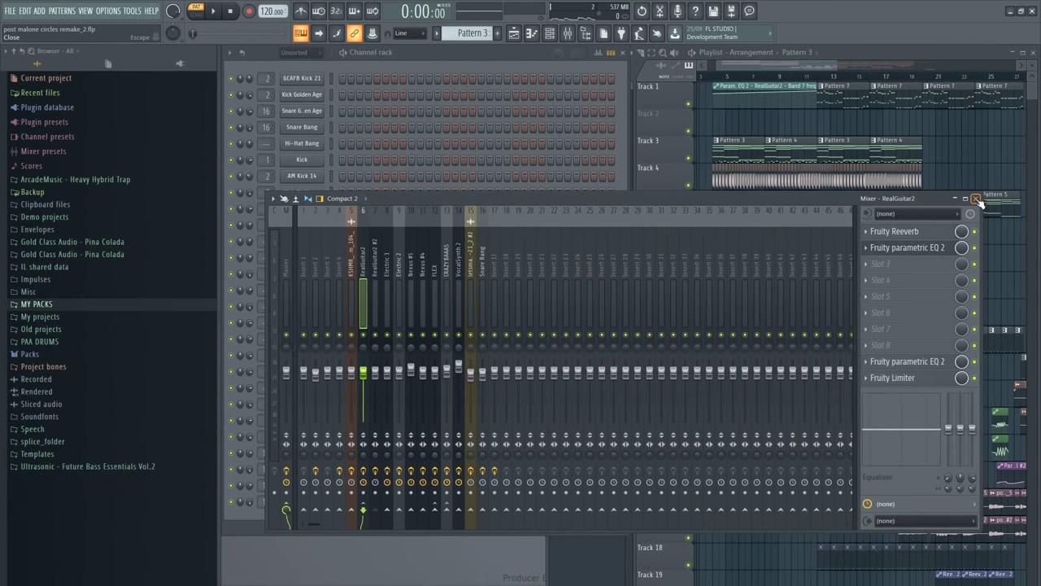
{"action": "left_click", "coordinate": [976, 198]}
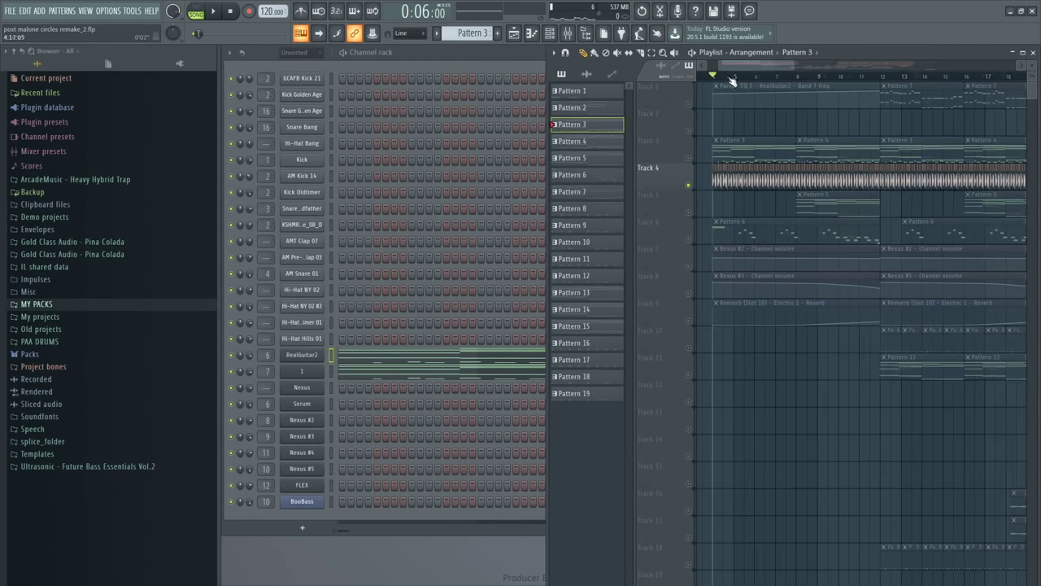
- Examine the soloed mute-strum guitar clips on Track 4 while they play, and stop playback
{"action": "scroll", "coordinate": [733, 79], "scroll_direction": "up", "scroll_amount": 5}
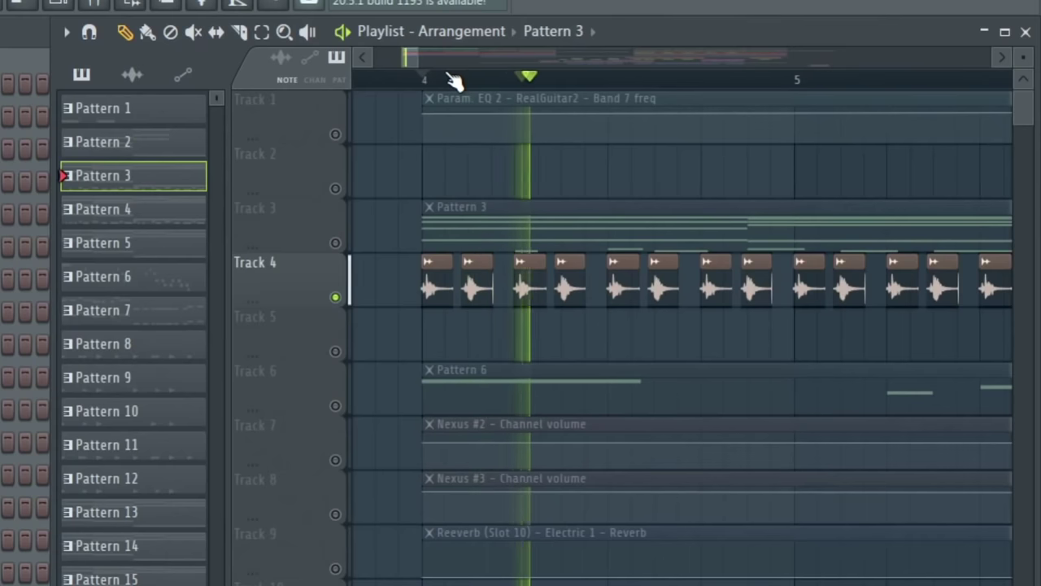
{"action": "key", "text": "space"}
{"action": "scroll", "coordinate": [706, 79], "scroll_direction": "down", "scroll_amount": 5}
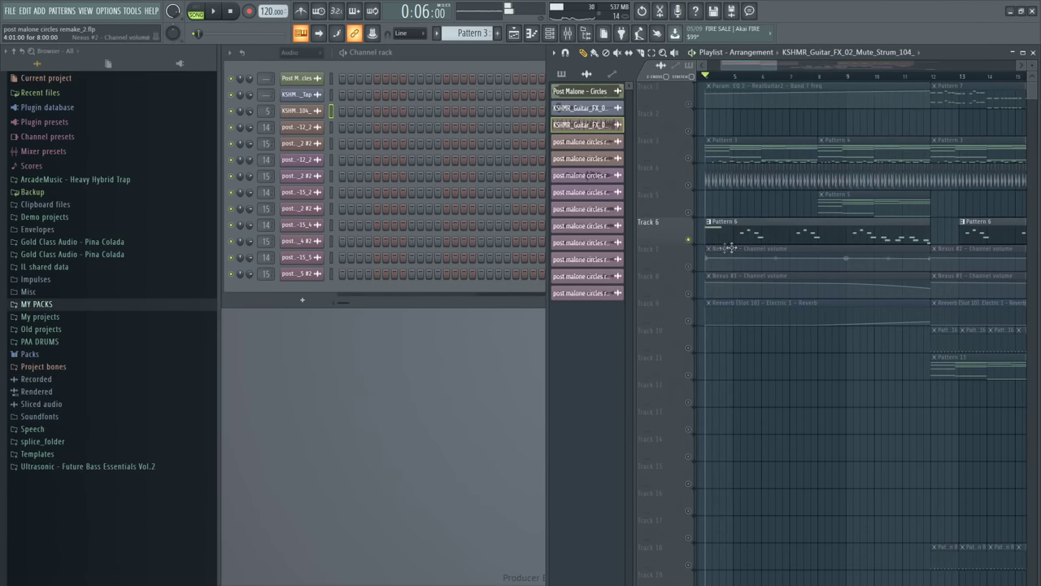
- Select Pattern 6 from Track 6 and inspect the Nexus #2 channel's preset
{"action": "left_click", "coordinate": [730, 243]}
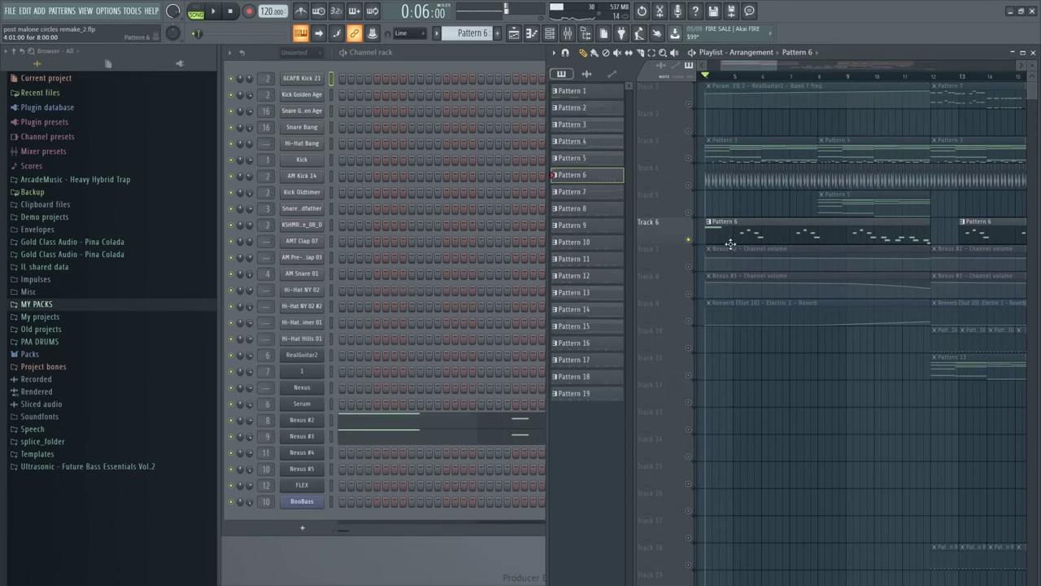
{"action": "left_click", "coordinate": [302, 423]}
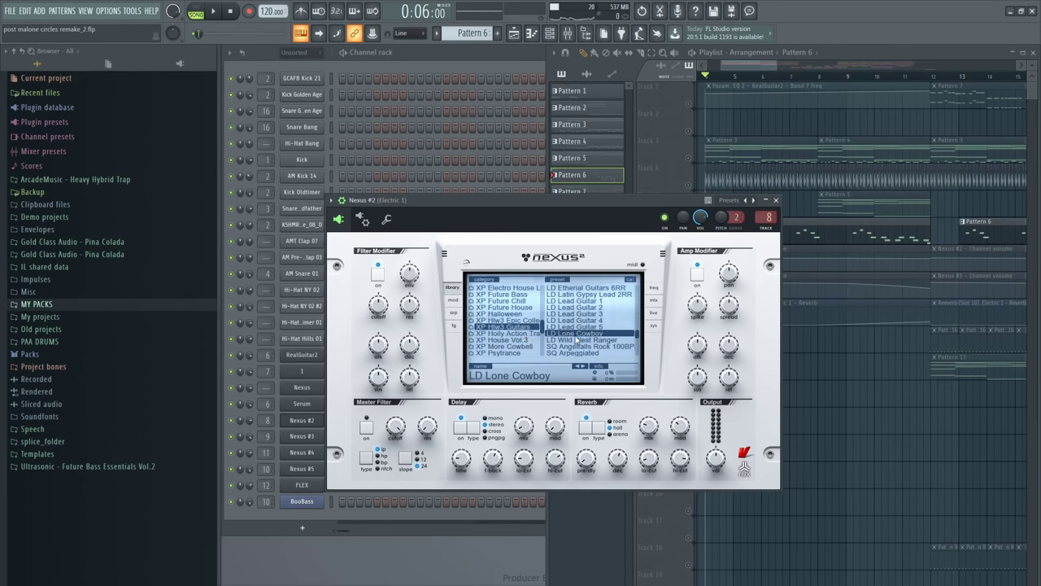
{"action": "left_click", "coordinate": [776, 200]}
- Solo the Nexus #3 channel and play its Pattern 6 melody in pattern mode while viewing the notes in the piano roll
{"action": "right_click", "coordinate": [232, 421]}
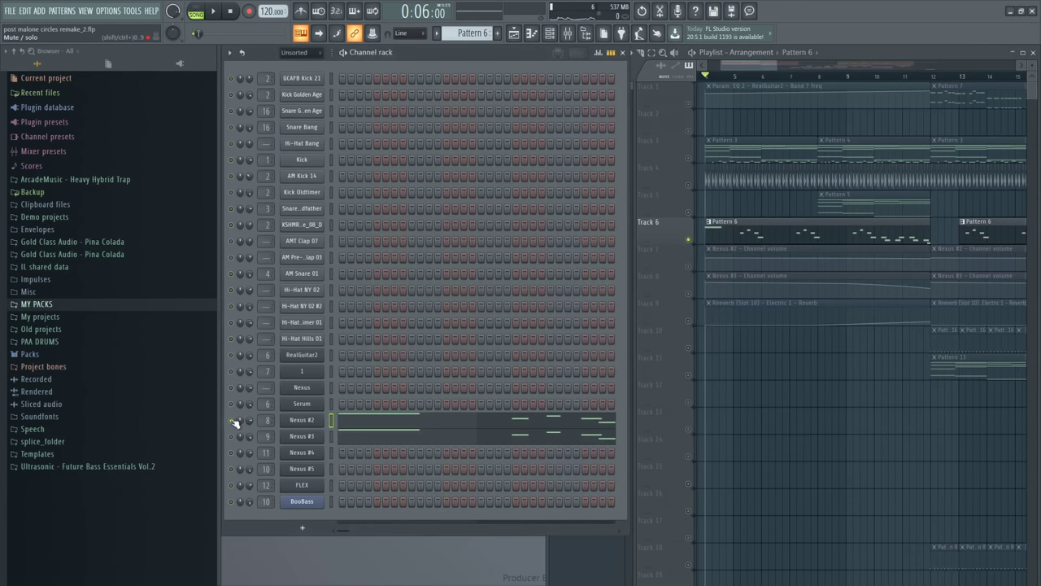
{"action": "left_click", "coordinate": [197, 14]}
{"action": "left_click", "coordinate": [304, 438]}
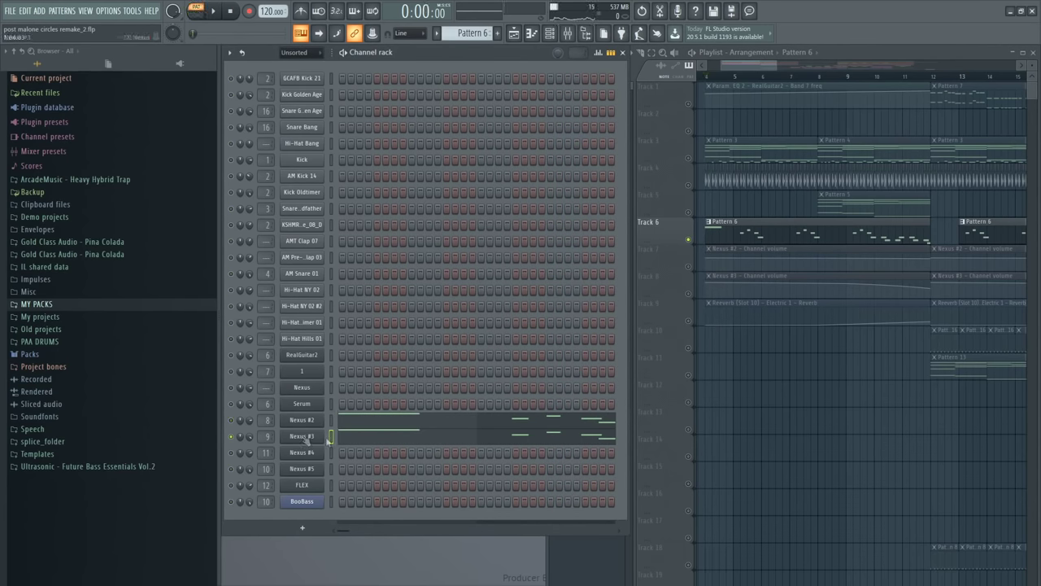
{"action": "key", "text": "space"}
{"action": "left_click", "coordinate": [403, 439]}
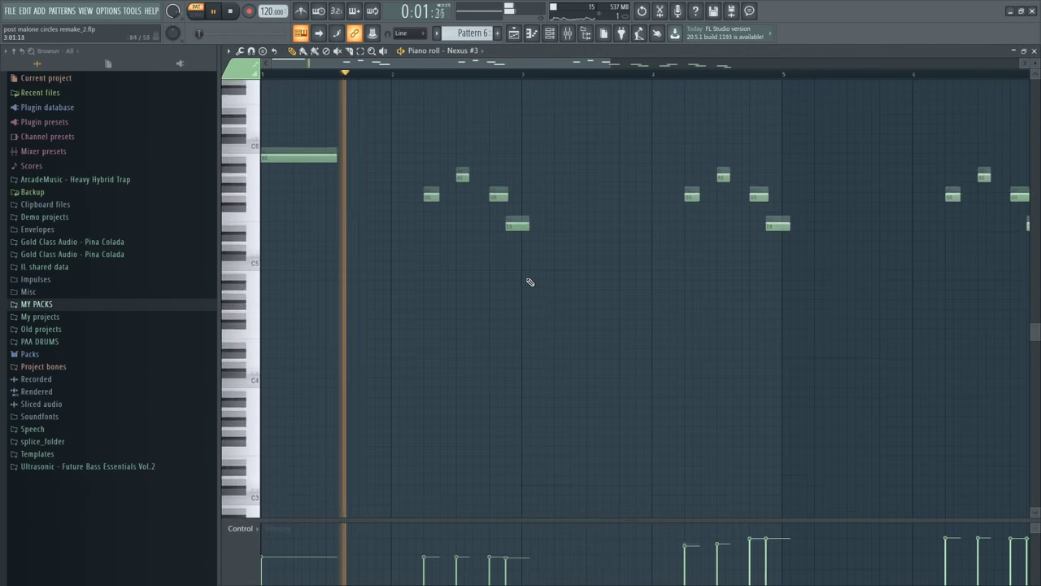
{"action": "scroll", "coordinate": [550, 84], "scroll_direction": "down", "scroll_amount": 2}
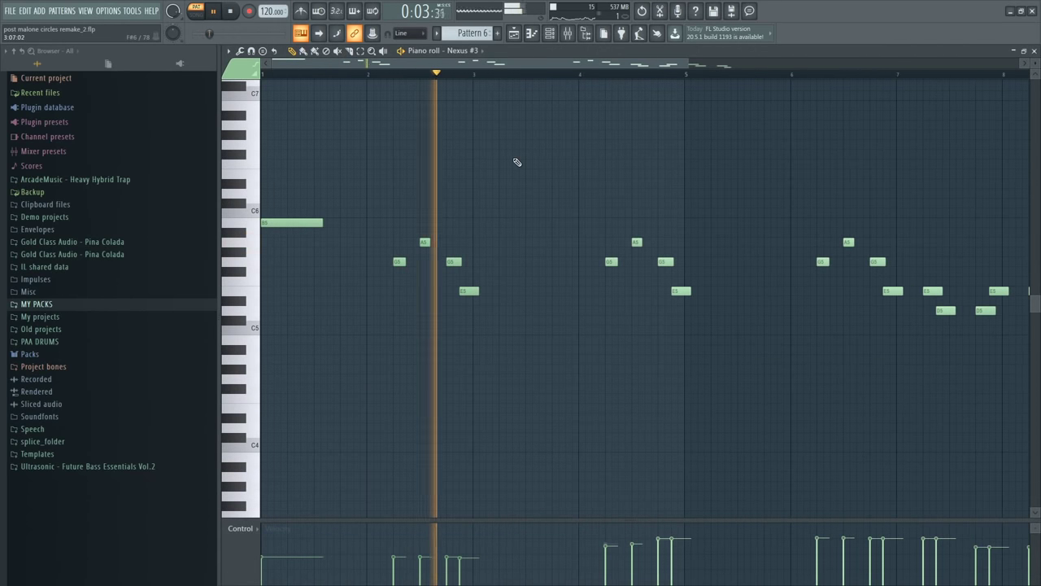
{"action": "key", "text": "space"}
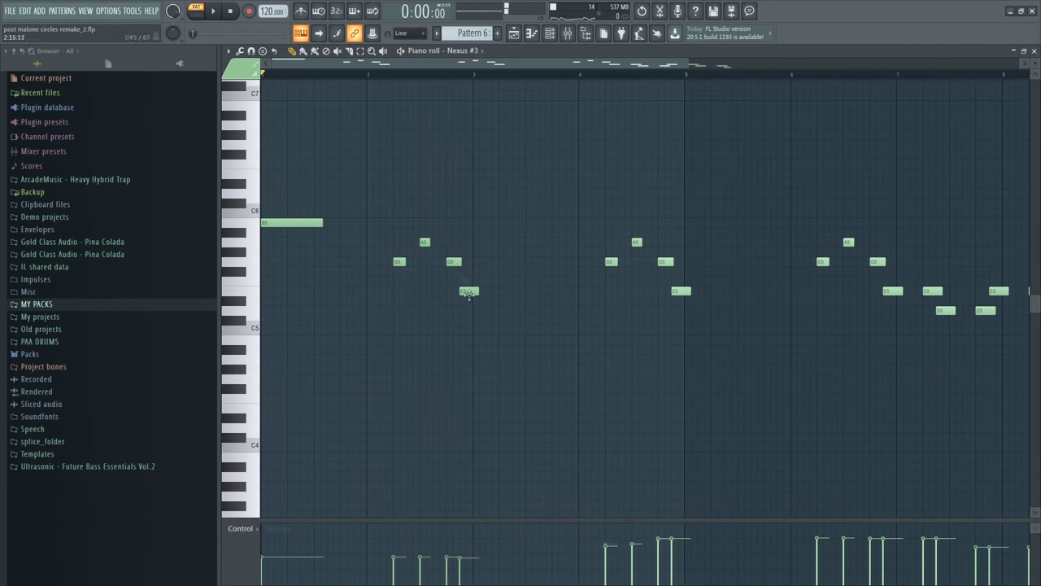
- Stop playback and review the parametric EQ on the Nexus #3 channel's Electric 2 mixer track
{"action": "key", "text": "space"}
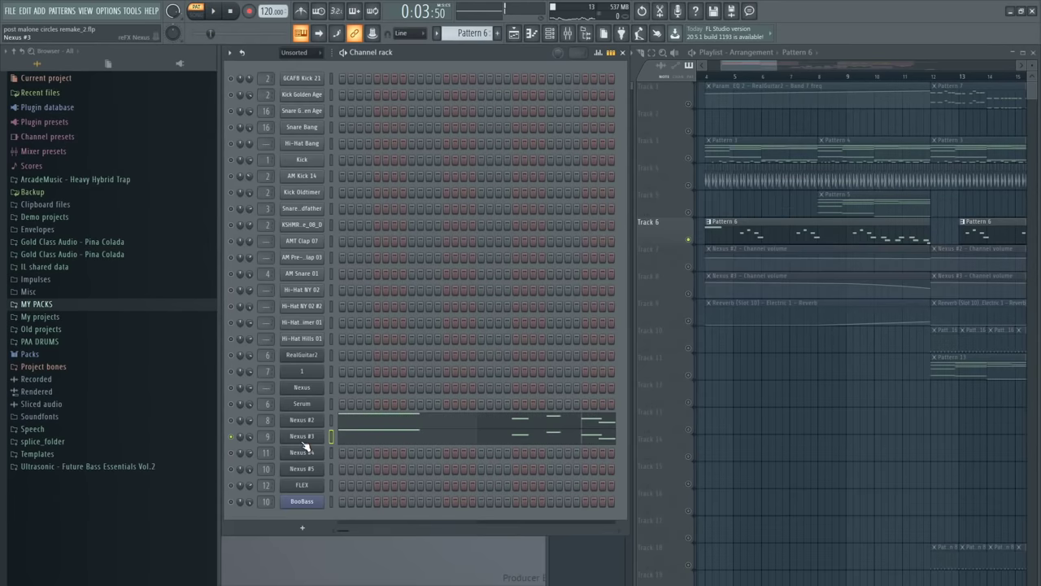
{"action": "left_click", "coordinate": [304, 442]}
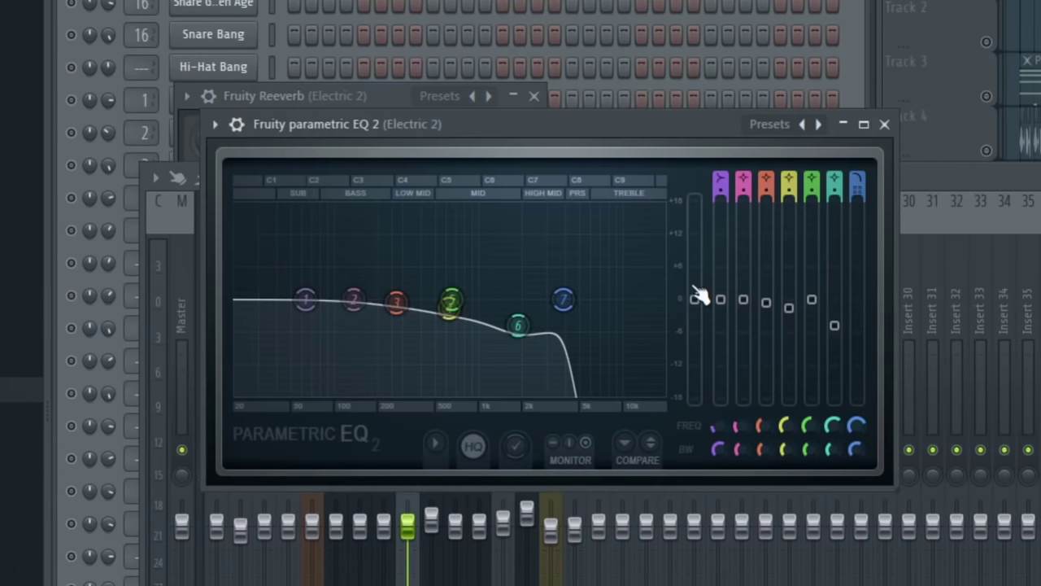
{"action": "left_click", "coordinate": [884, 124]}
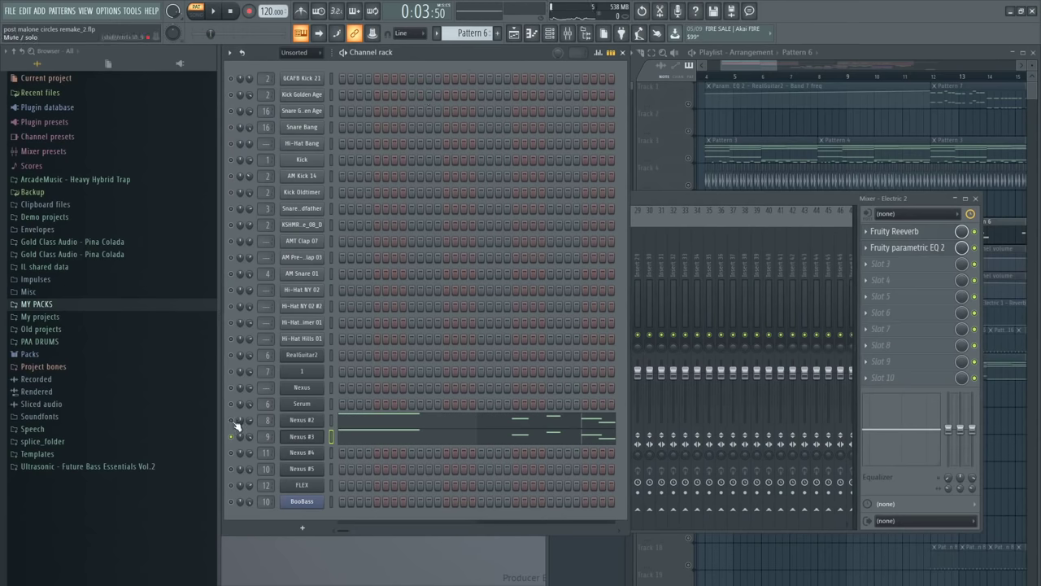
- Solo the Nexus #2 channel and play its Pattern 6 notes while viewing them in the piano roll
{"action": "left_click", "coordinate": [231, 420], "text": "ctrl"}
{"action": "left_click", "coordinate": [373, 417]}
{"action": "key", "text": "space"}
{"action": "left_click", "coordinate": [393, 76]}
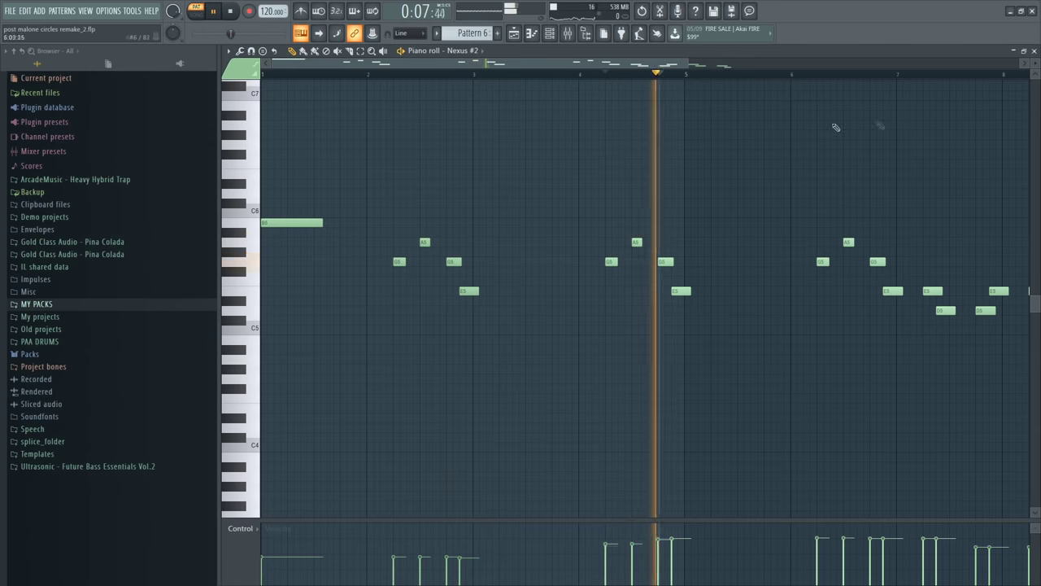
{"action": "key", "text": "space"}
{"action": "left_click", "coordinate": [1035, 52]}
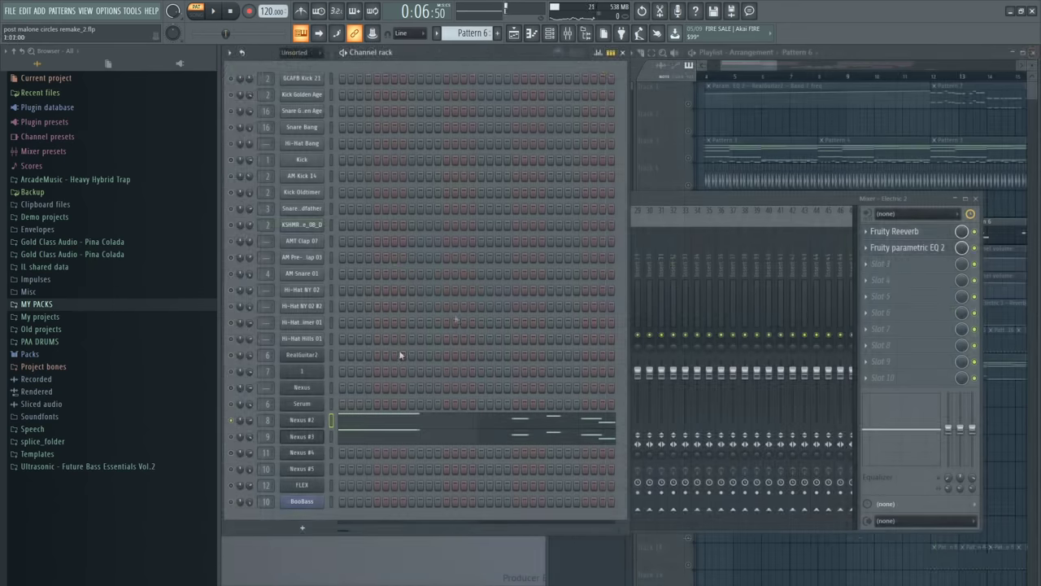
- Review the Fruity Chorus and the other effects on the Nexus #2 channel's Electric 1 mixer track
{"action": "left_click", "coordinate": [733, 197]}
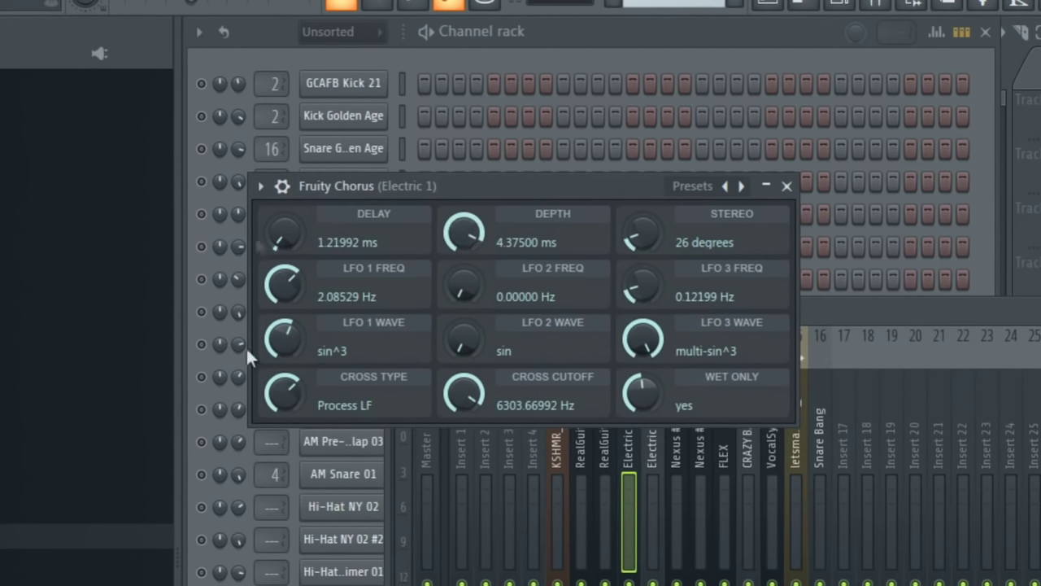
{"action": "left_click", "coordinate": [261, 186]}
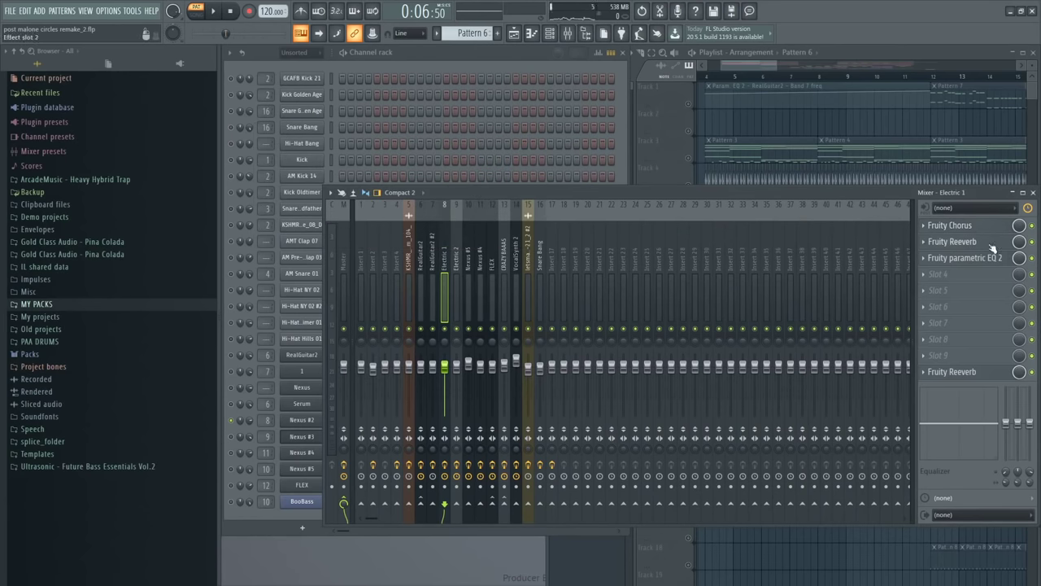
{"action": "left_click", "coordinate": [1033, 193]}
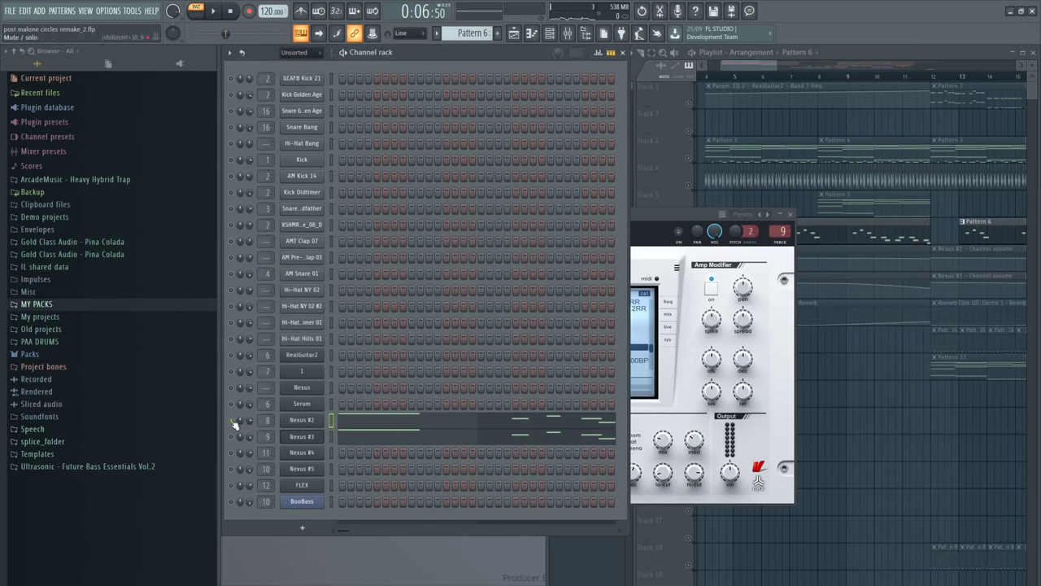
- Play Pattern 6 through while following the whole melody in the Nexus #2 piano roll, and close the open windows
{"action": "key", "text": "space"}
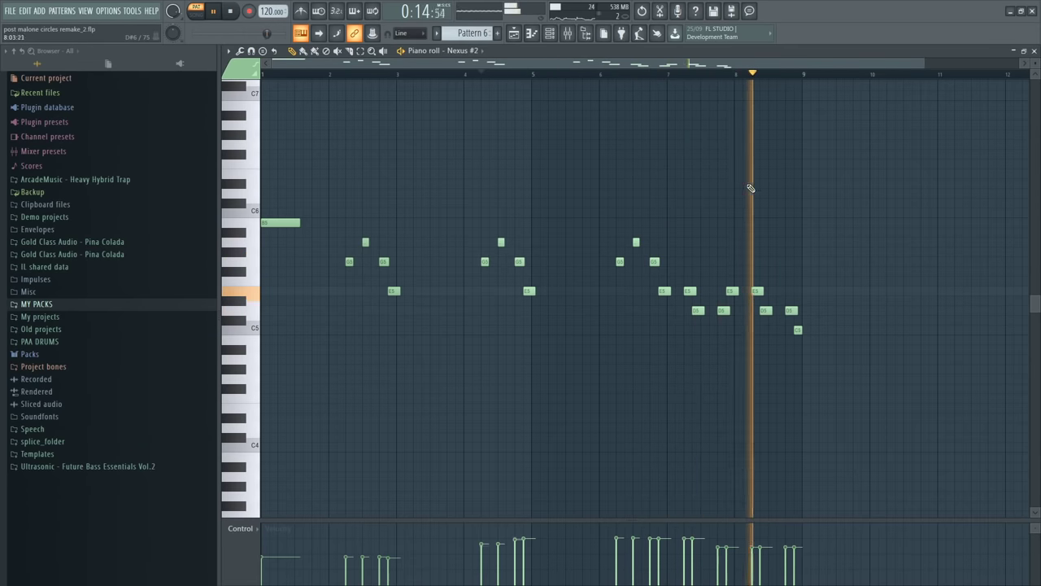
{"action": "key", "text": "space"}
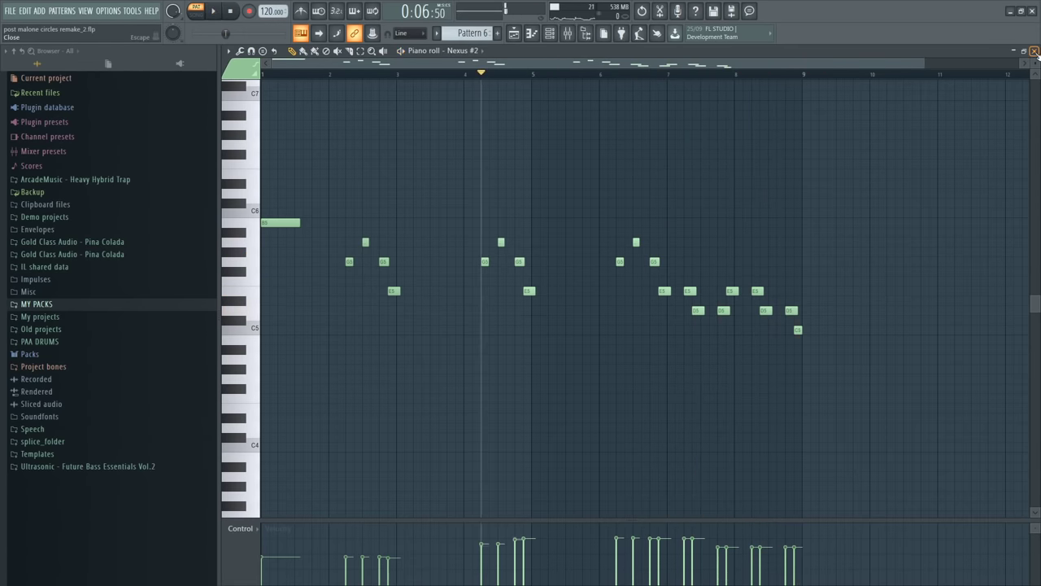
{"action": "left_click", "coordinate": [1034, 52]}
{"action": "left_click", "coordinate": [791, 215]}
- Select Pattern 5 from Track 5 and look up the Serum channel's preset in the Essential Future Bass bank
{"action": "left_click", "coordinate": [865, 209]}
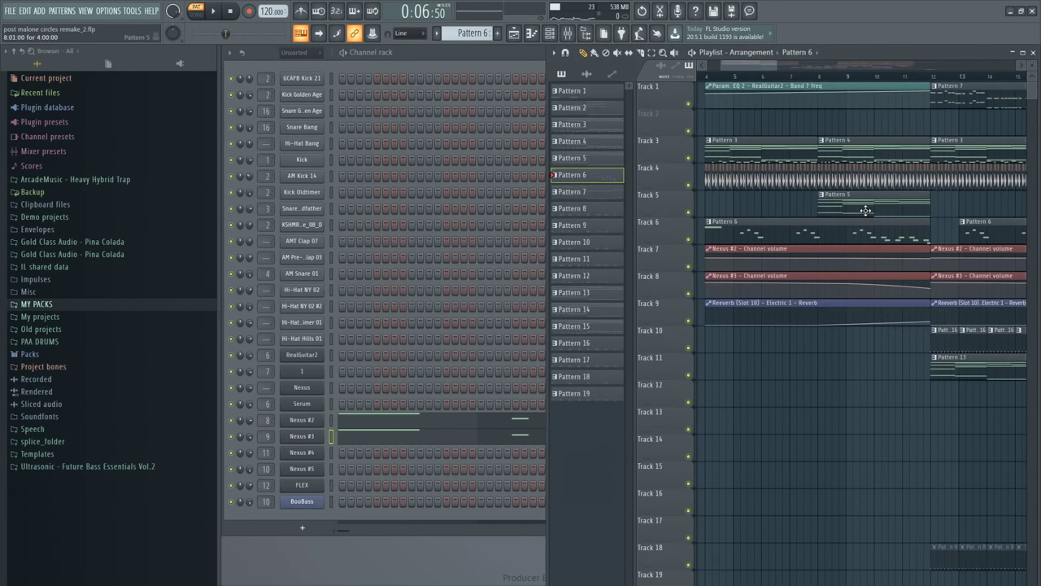
{"action": "left_click", "coordinate": [330, 405]}
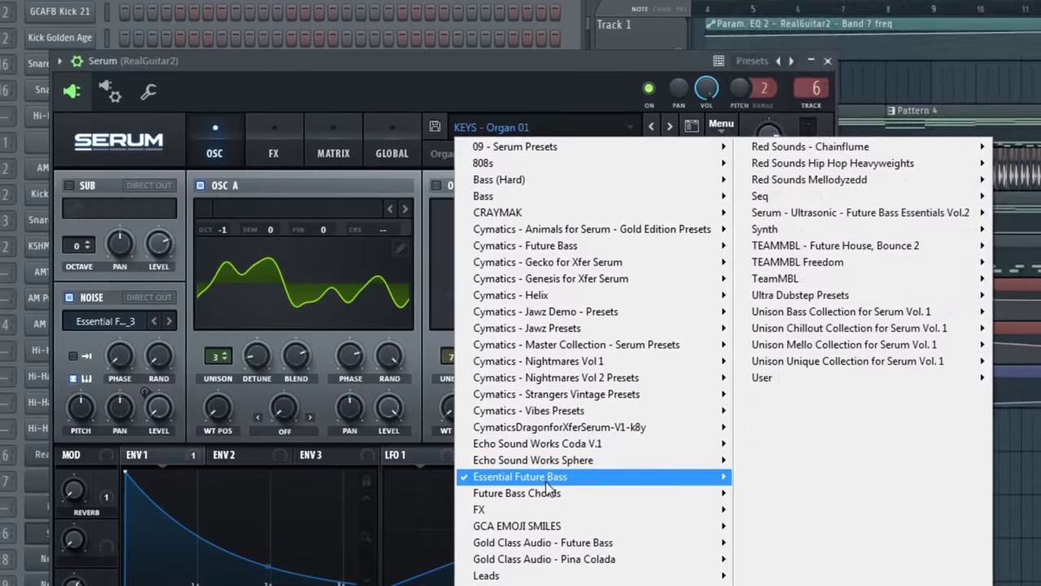
{"action": "mouse_move", "coordinate": [561, 421]}
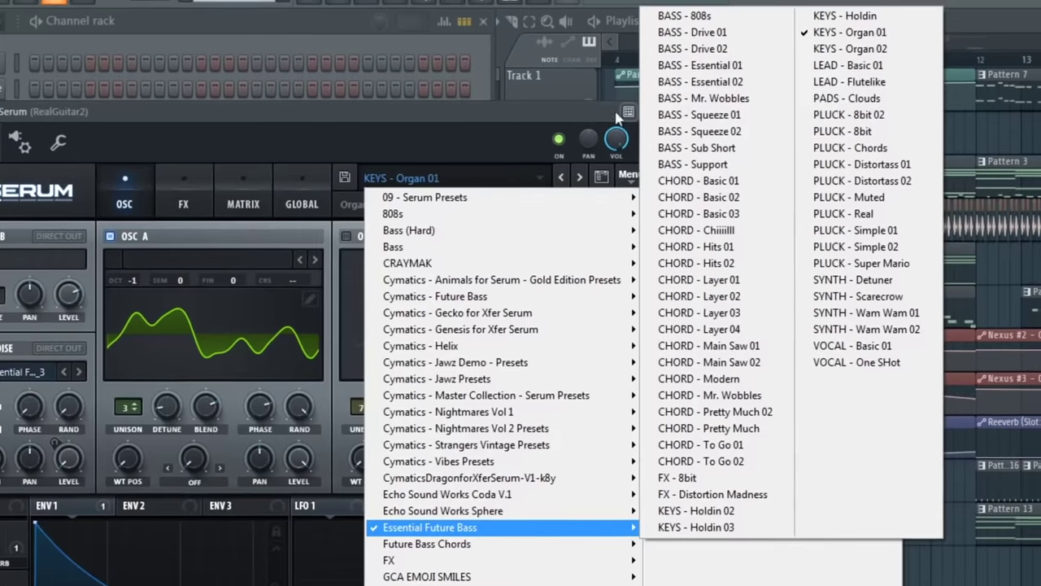
{"action": "left_click", "coordinate": [889, 111]}
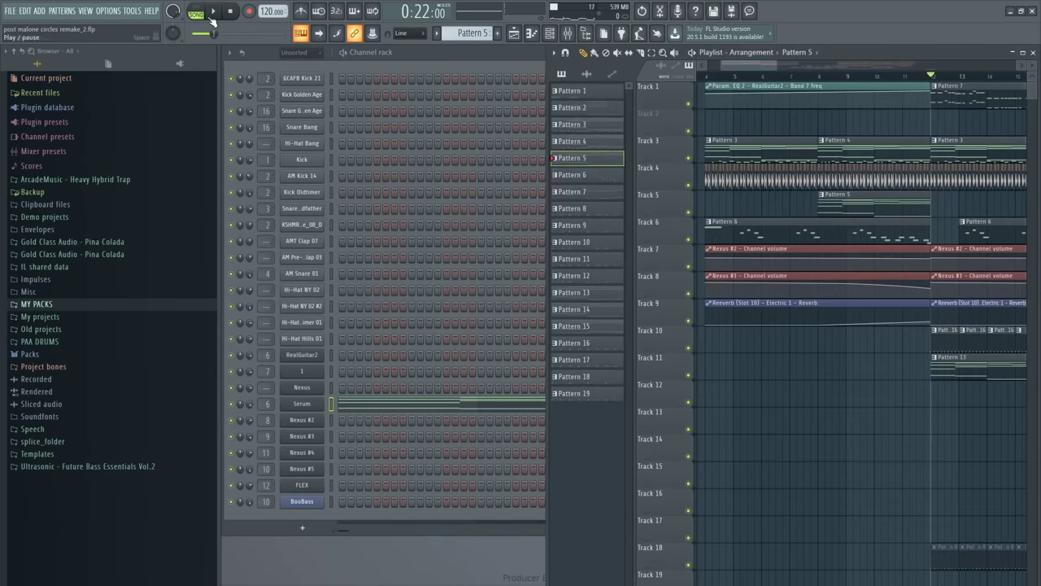
- Play Pattern 5 in pattern mode while viewing the Serum chords in the piano roll
{"action": "key", "text": "space"}
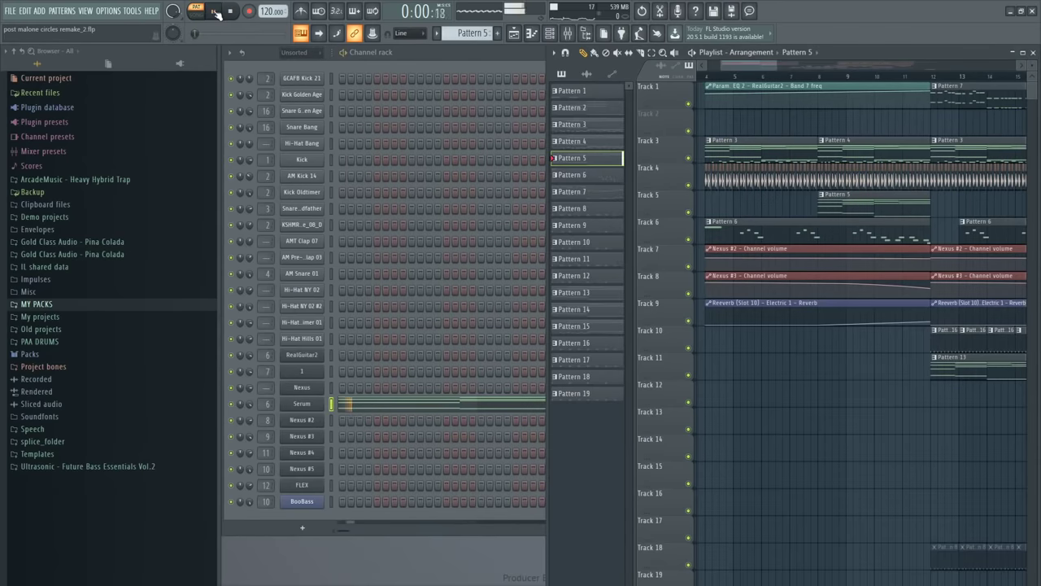
{"action": "left_click", "coordinate": [408, 409]}
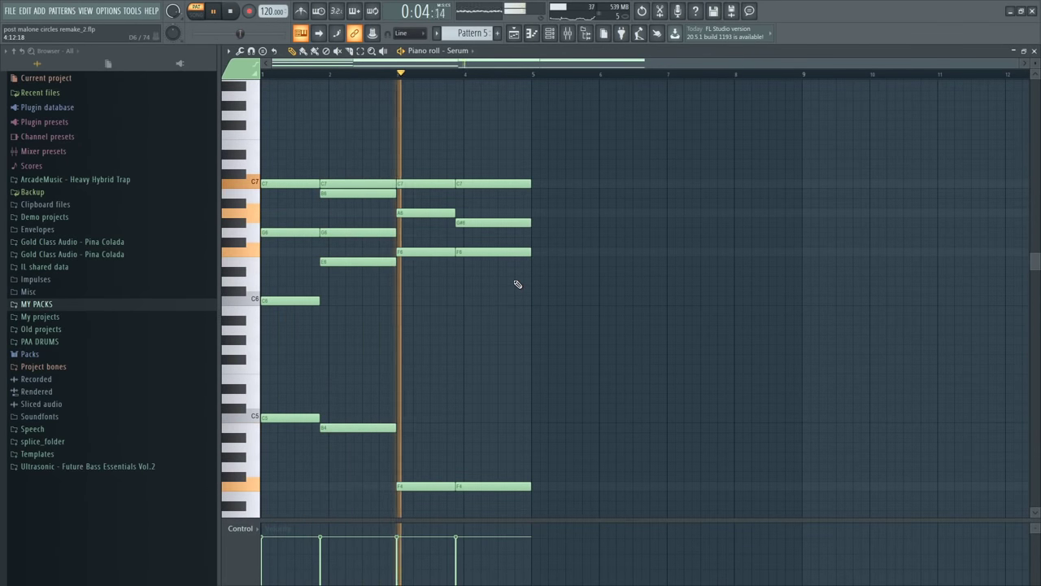
{"action": "key", "text": "space"}
{"action": "left_click", "coordinate": [1034, 51]}
- Play the arrangement in song mode from bar 8, where Pattern 5 enters
{"action": "left_click", "coordinate": [820, 77]}
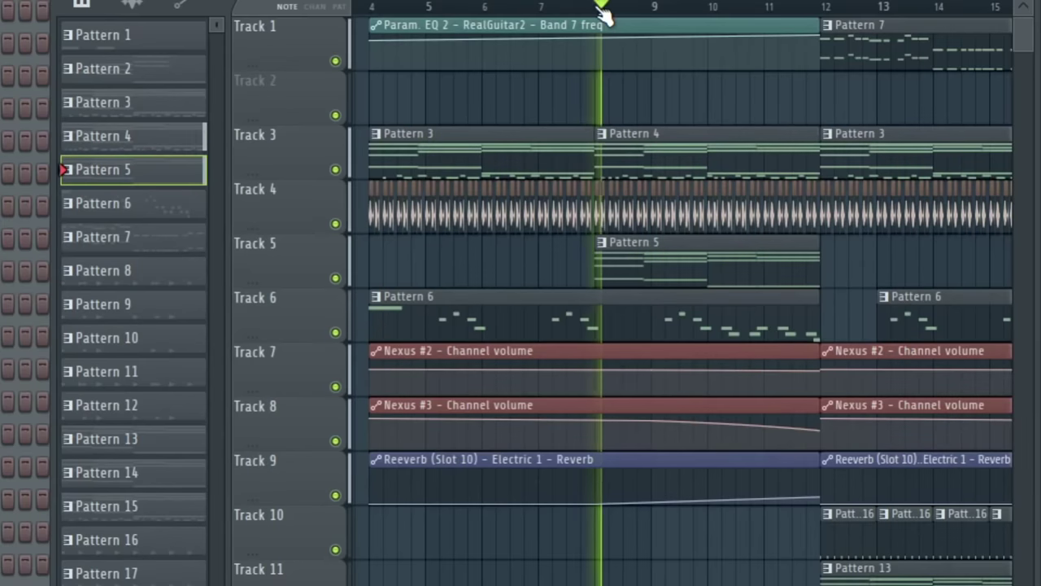
{"action": "scroll", "coordinate": [822, 80], "scroll_direction": "down", "scroll_amount": 5}
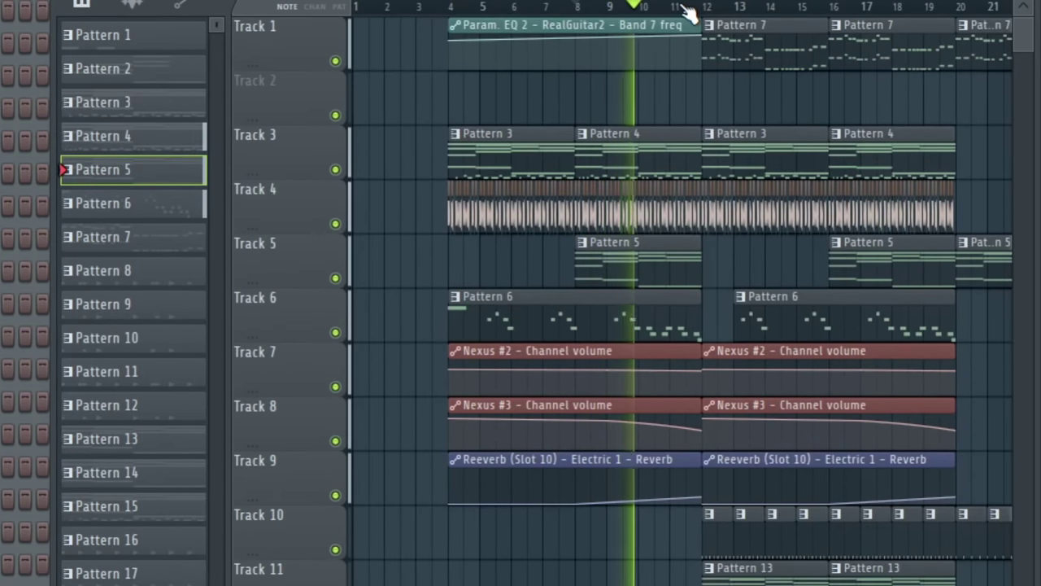
{"action": "scroll", "coordinate": [687, 12], "scroll_direction": "up", "scroll_amount": 3}
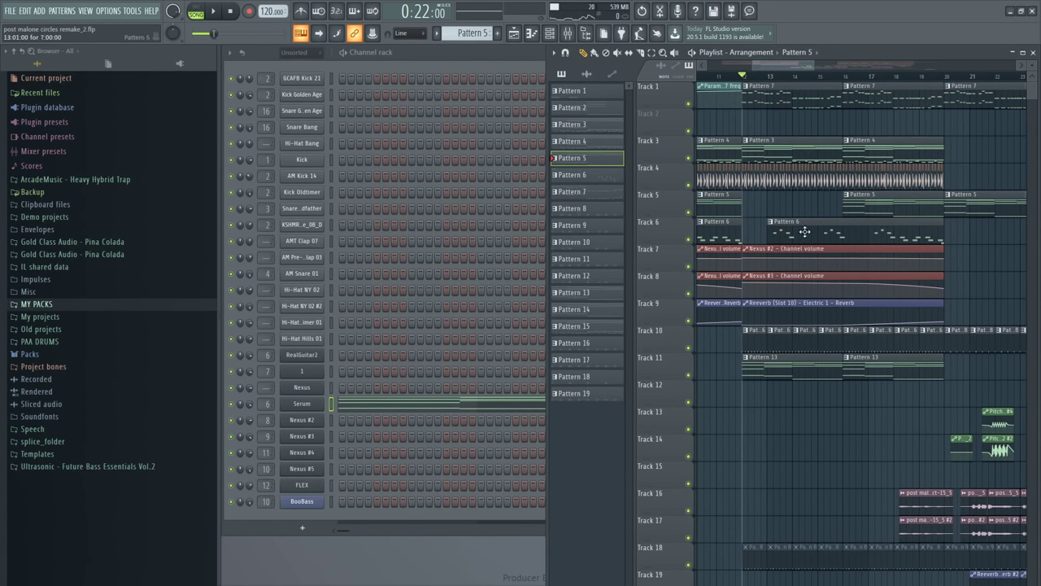
- Select Pattern 13 from Track 11 and play it in pattern mode while viewing the FLEX notes in the piano roll
{"action": "left_click", "coordinate": [779, 375]}
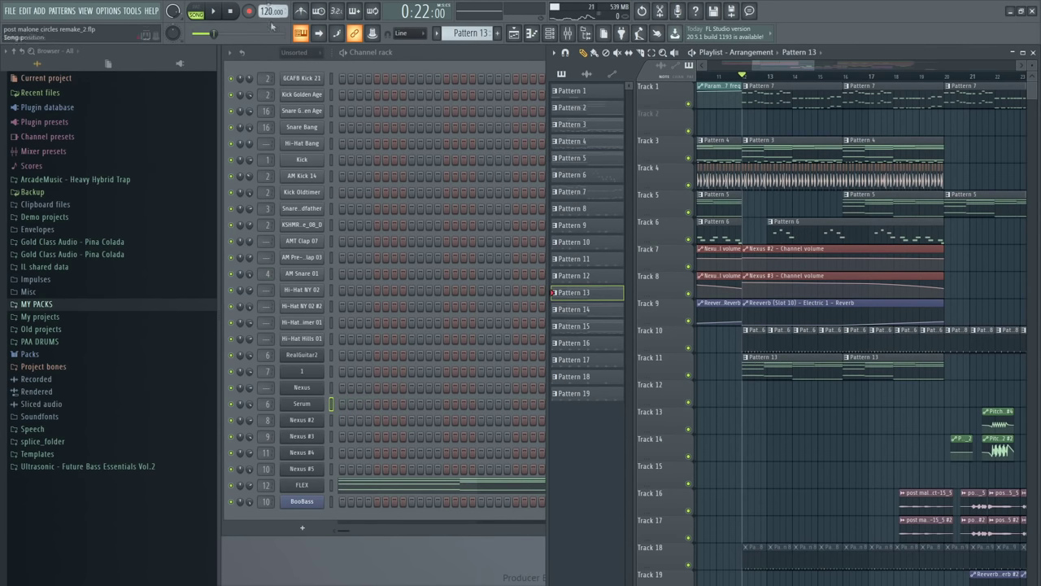
{"action": "left_click", "coordinate": [196, 16]}
{"action": "key", "text": "space"}
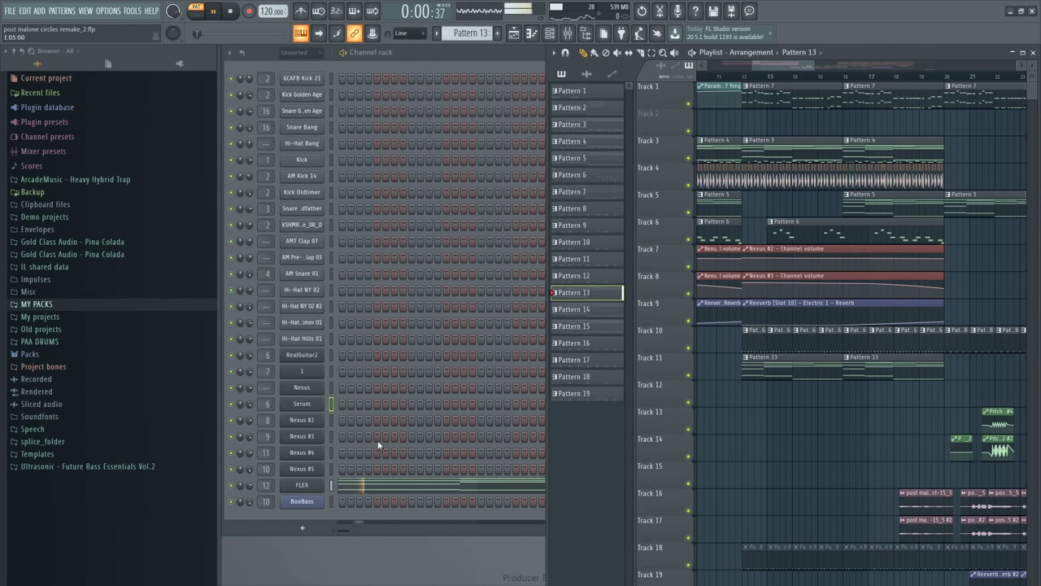
{"action": "left_click", "coordinate": [360, 486]}
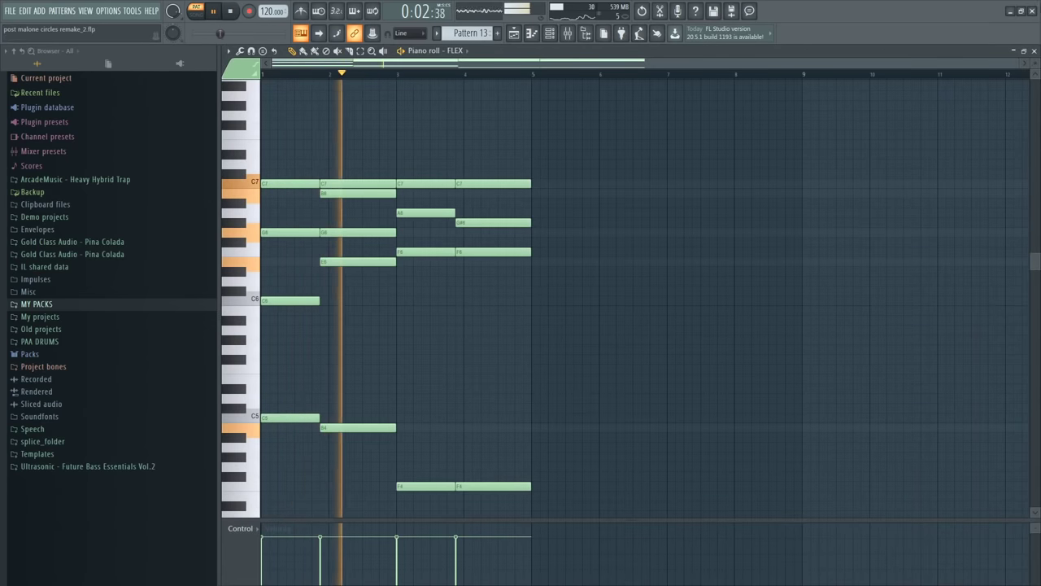
{"action": "key", "text": "space"}
{"action": "left_click", "coordinate": [1035, 50]}
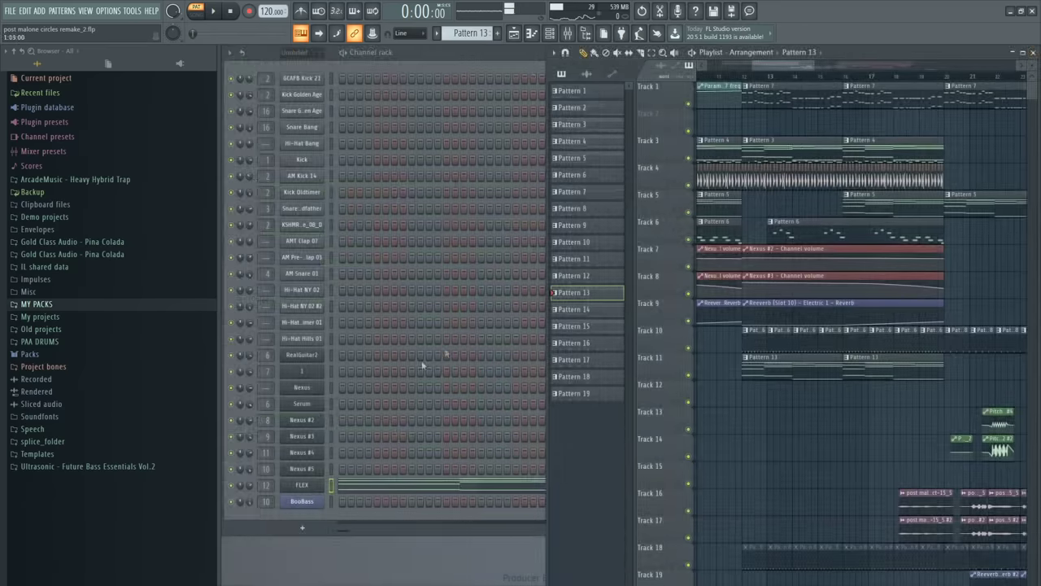
- Inspect the FLEX channel's preset and play Pattern 13 again in pattern mode
{"action": "left_click", "coordinate": [314, 488]}
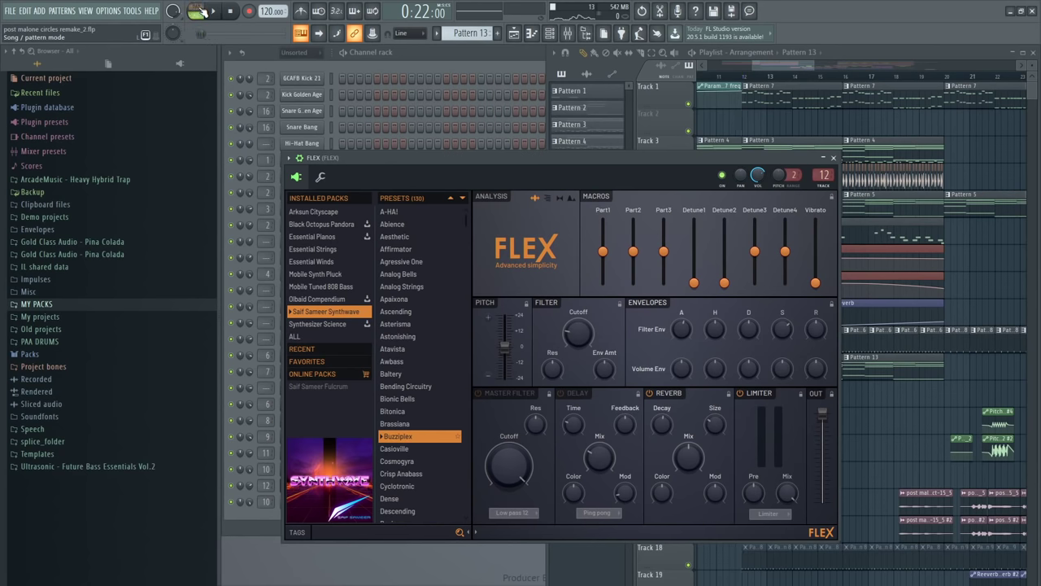
{"action": "left_click", "coordinate": [196, 7]}
{"action": "left_click", "coordinate": [214, 11]}
{"action": "left_click", "coordinate": [833, 157]}
{"action": "key", "text": "space"}
- Review the parametric EQ and the effect slots on the FLEX mixer track
{"action": "left_click", "coordinate": [569, 33]}
{"action": "left_click", "coordinate": [966, 226]}
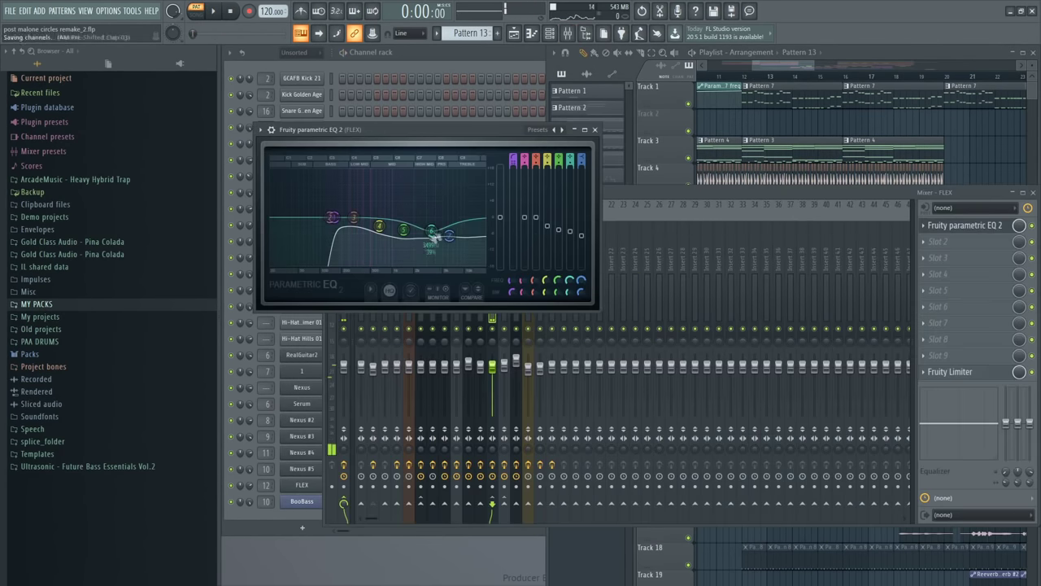
{"action": "left_click", "coordinate": [595, 130]}
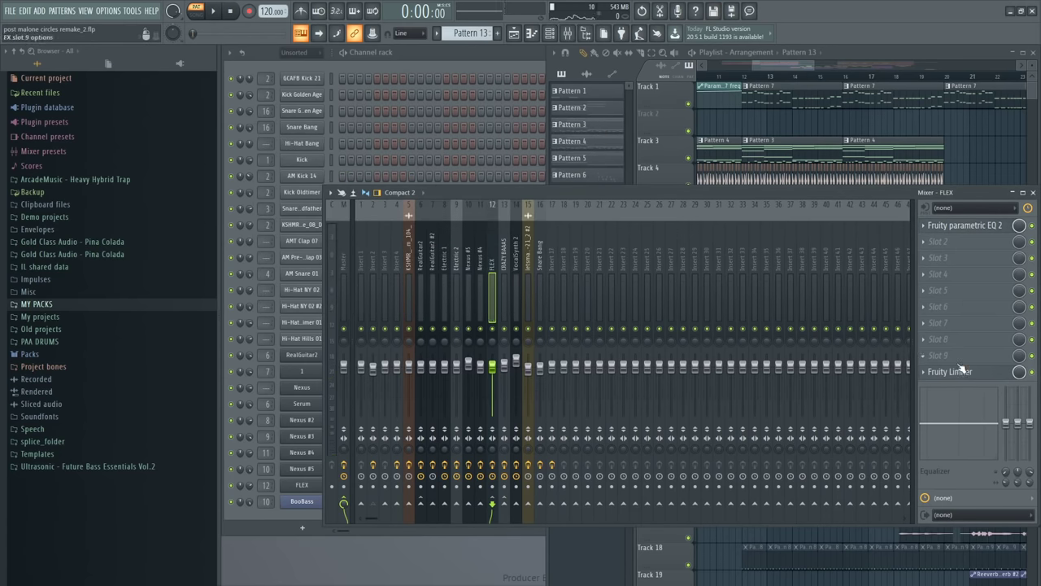
{"action": "left_click", "coordinate": [1033, 193]}
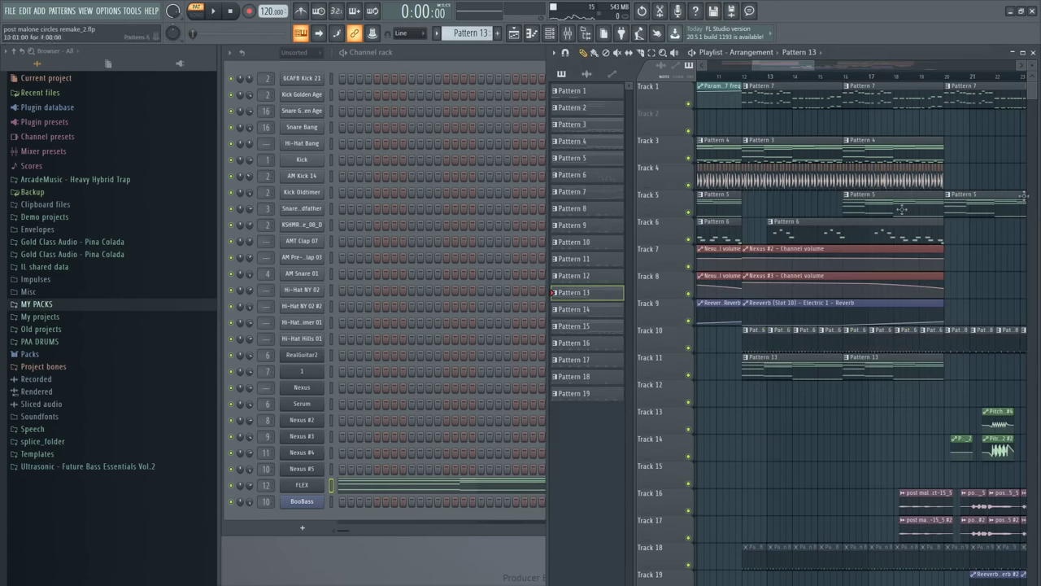
- Set the song position to bar 12 and select the drum Pattern 16 from Track 10
{"action": "left_click", "coordinate": [743, 81]}
{"action": "scroll", "coordinate": [814, 309], "scroll_direction": "up", "scroll_amount": 3}
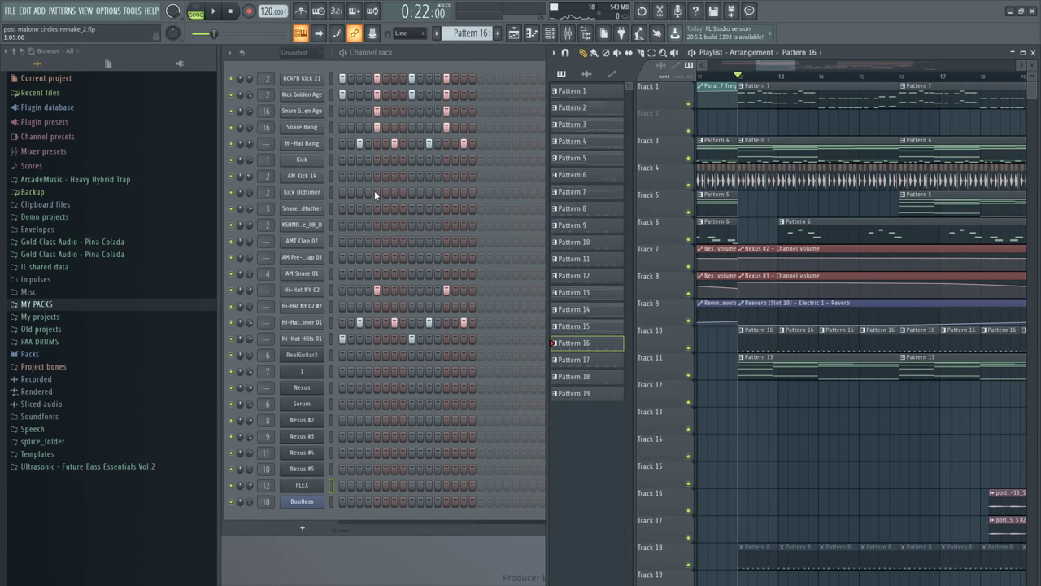
- Look through the sample packs in the browser's MY PACKS folder and collapse the folder
{"action": "left_click", "coordinate": [61, 305]}
{"action": "scroll", "coordinate": [127, 390], "scroll_direction": "down", "scroll_amount": 4}
{"action": "scroll", "coordinate": [144, 255], "scroll_direction": "up", "scroll_amount": 1}
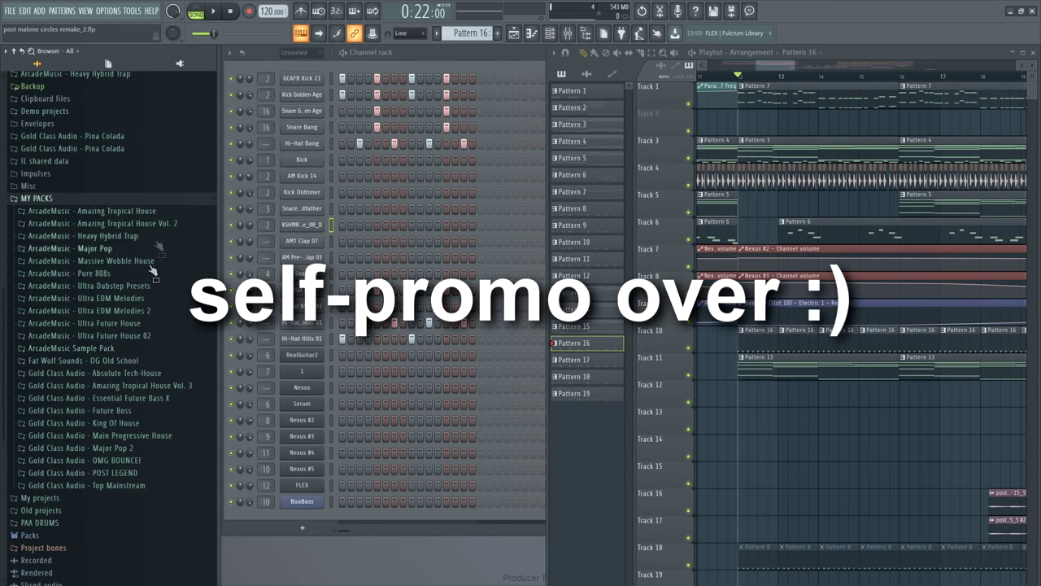
{"action": "left_click", "coordinate": [106, 200]}
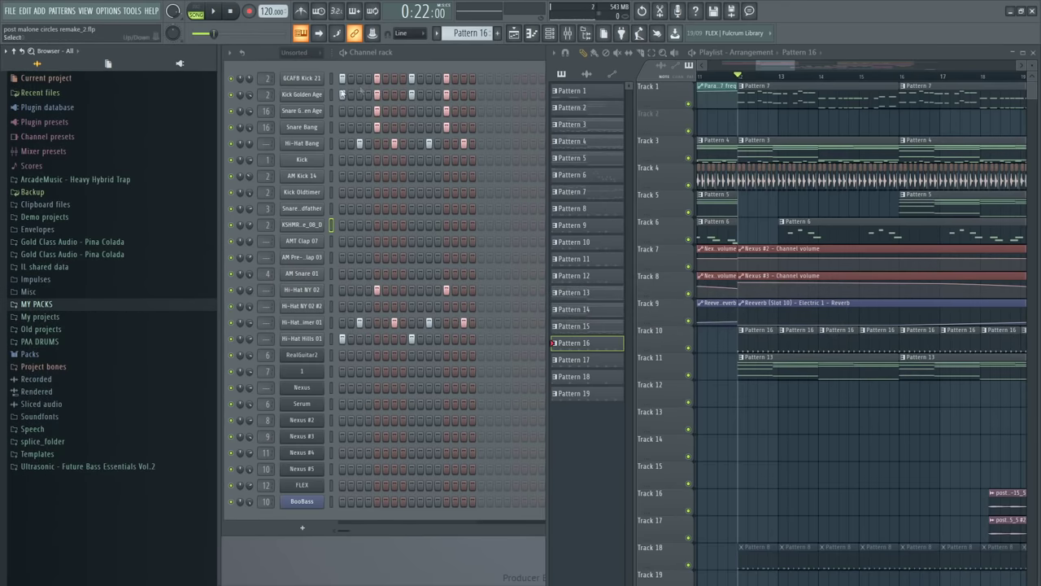
- Play the Pattern 16 drum loop in pattern mode while viewing its steps in the channel rack
{"action": "left_click", "coordinate": [195, 8]}
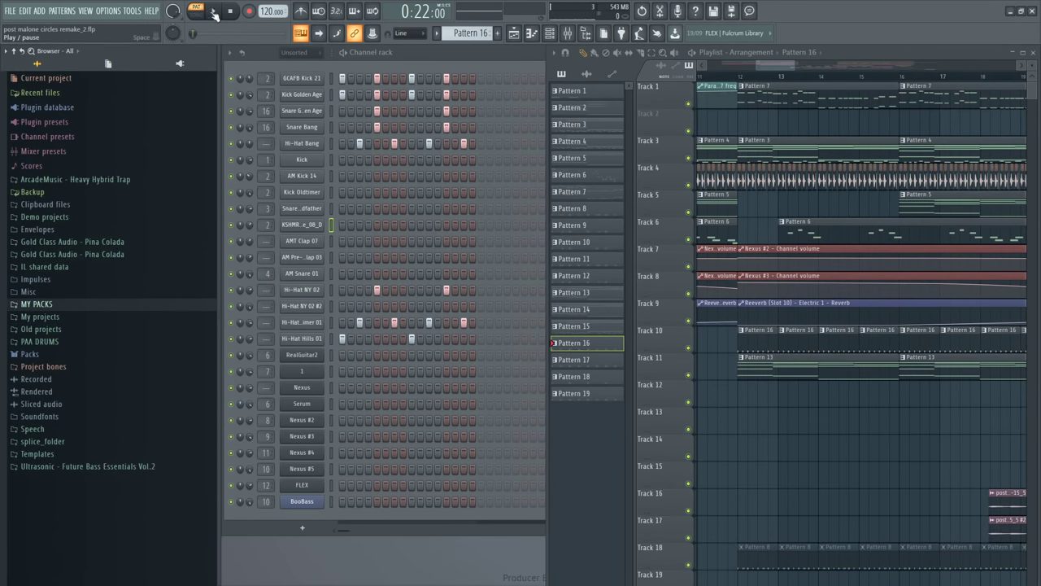
{"action": "left_click", "coordinate": [218, 12]}
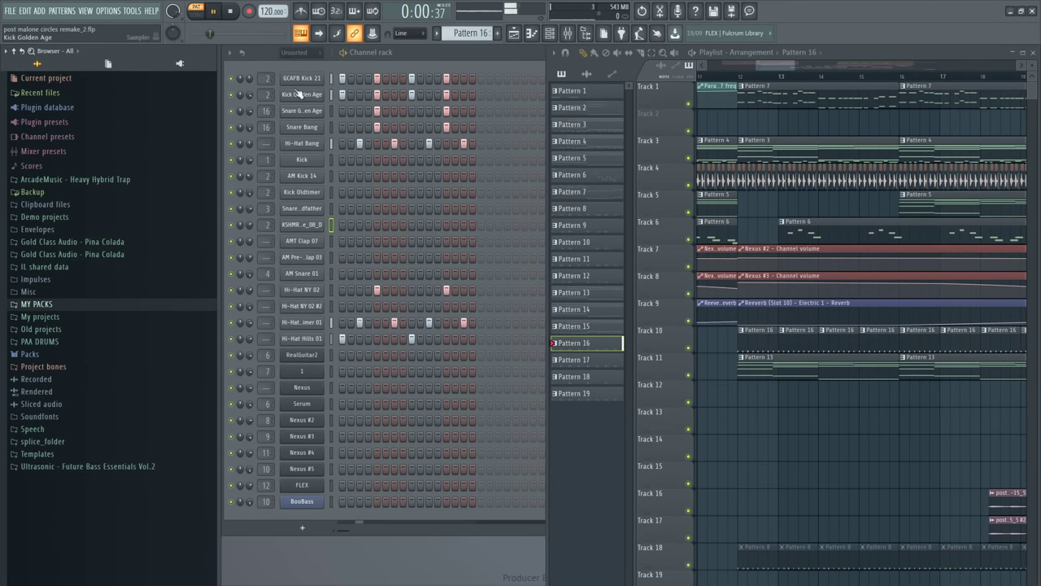
{"action": "left_click", "coordinate": [446, 127]}
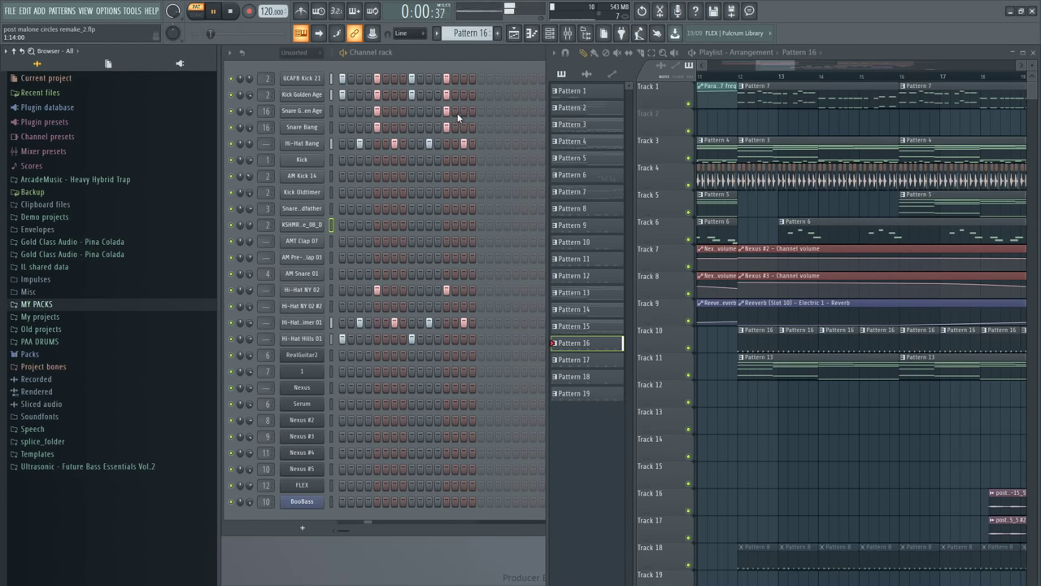
{"action": "key", "text": "space"}
- Open the GCAFB Kick 21 channel's sampler settings and audition its sample
{"action": "left_click", "coordinate": [302, 78]}
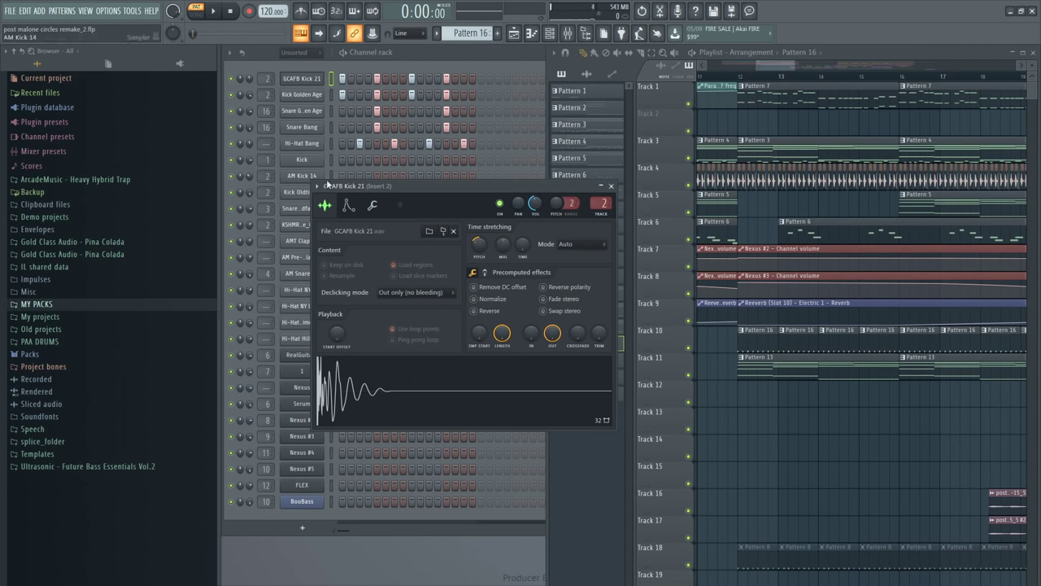
{"action": "left_click", "coordinate": [409, 392]}
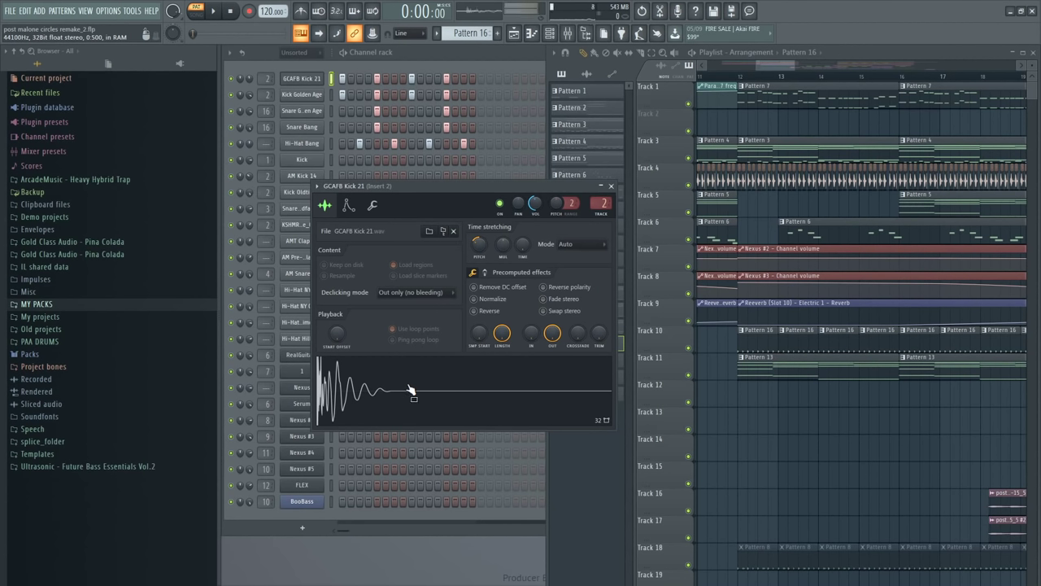
- Close the GCAFB Kick 21 settings and examine the Kick Golden Age sample in its channel sampler
{"action": "left_click", "coordinate": [611, 186]}
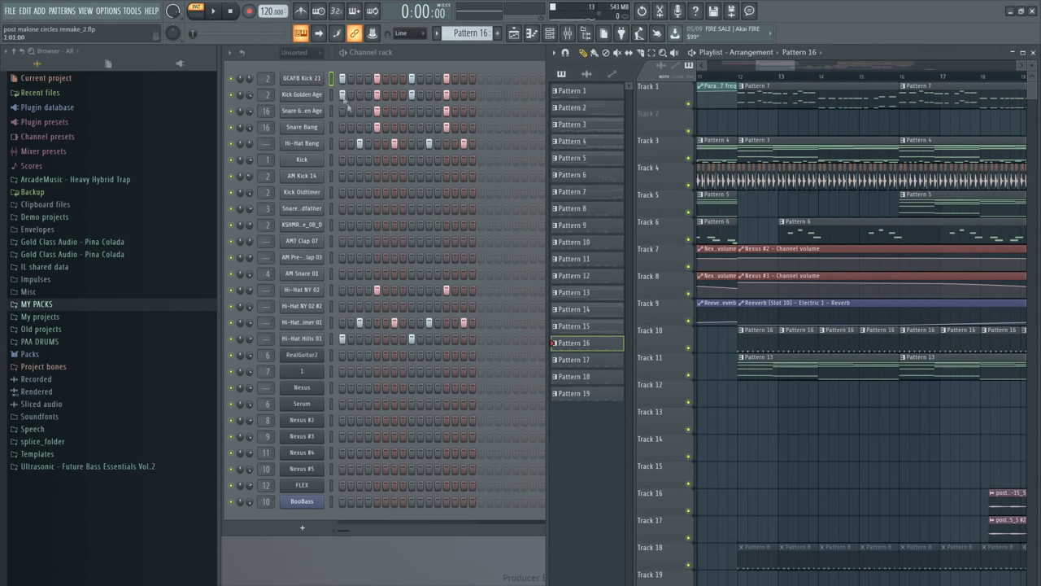
{"action": "left_click", "coordinate": [322, 95]}
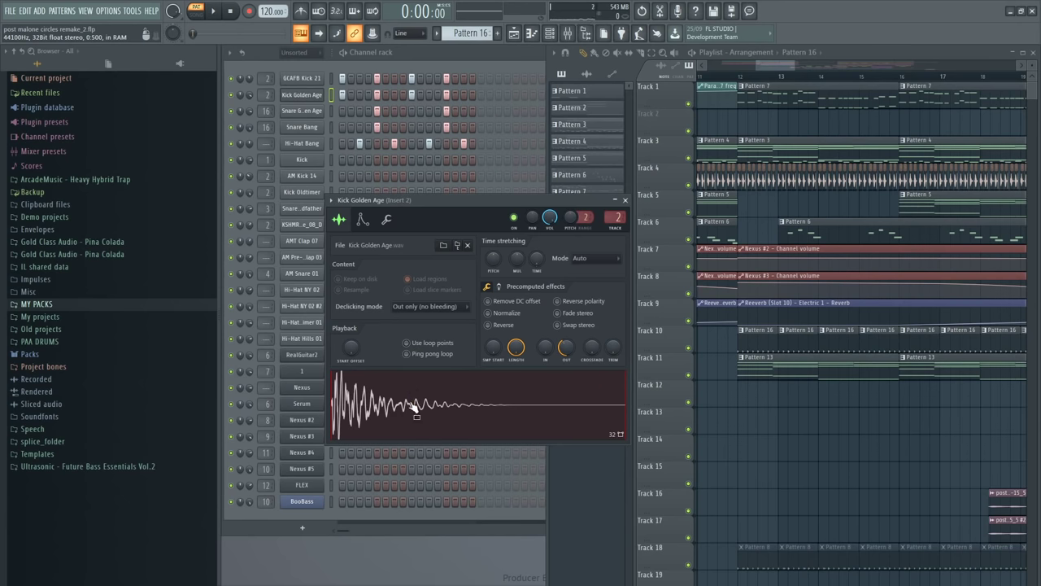
{"action": "left_click", "coordinate": [626, 200]}
- Check the samples of the Snare Golden Age and Snare Bang channels in their sampler settings
{"action": "left_click", "coordinate": [304, 111]}
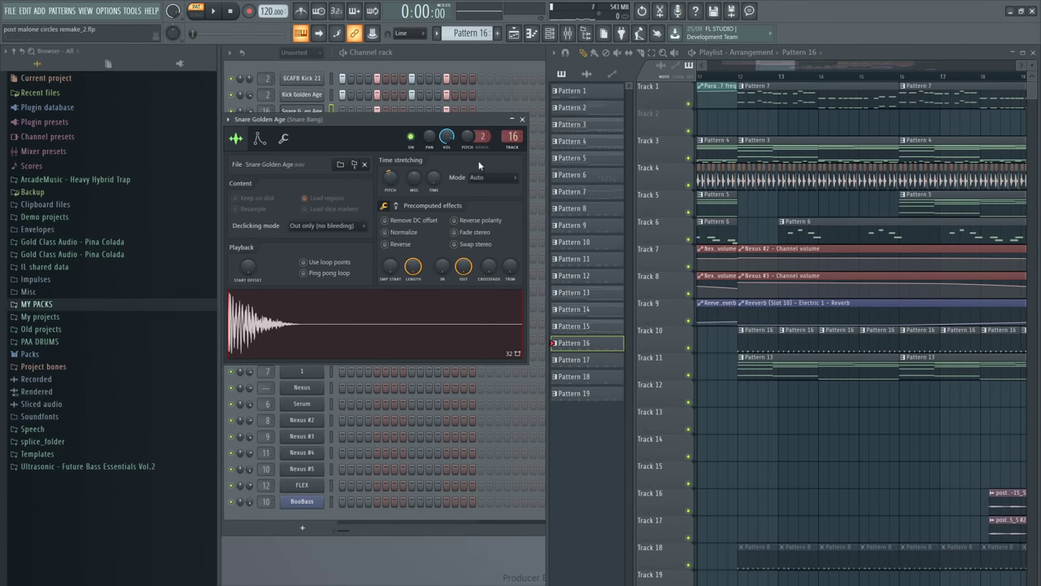
{"action": "left_click", "coordinate": [522, 120]}
{"action": "left_click", "coordinate": [310, 128]}
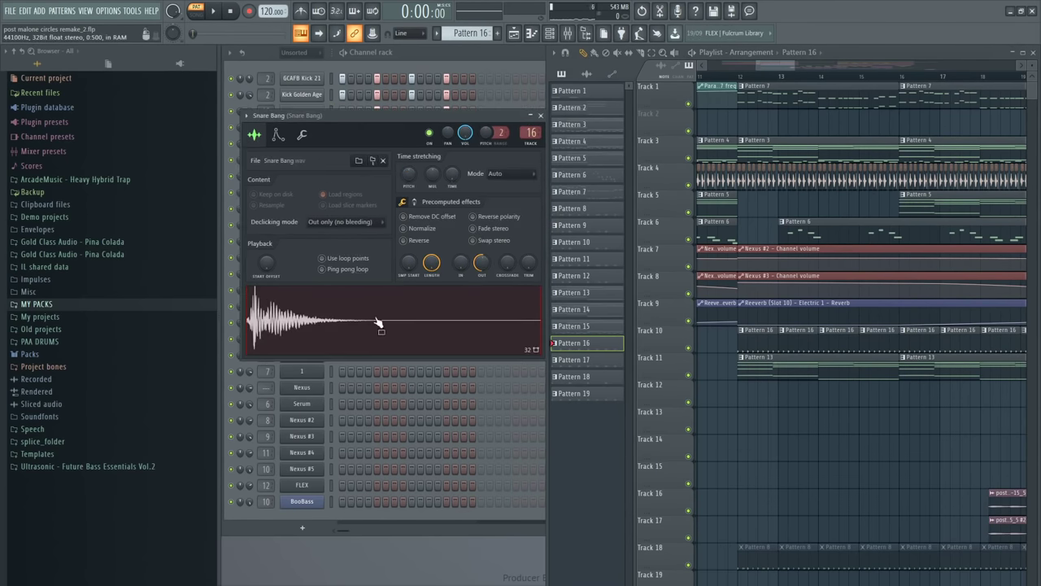
{"action": "left_click", "coordinate": [539, 116]}
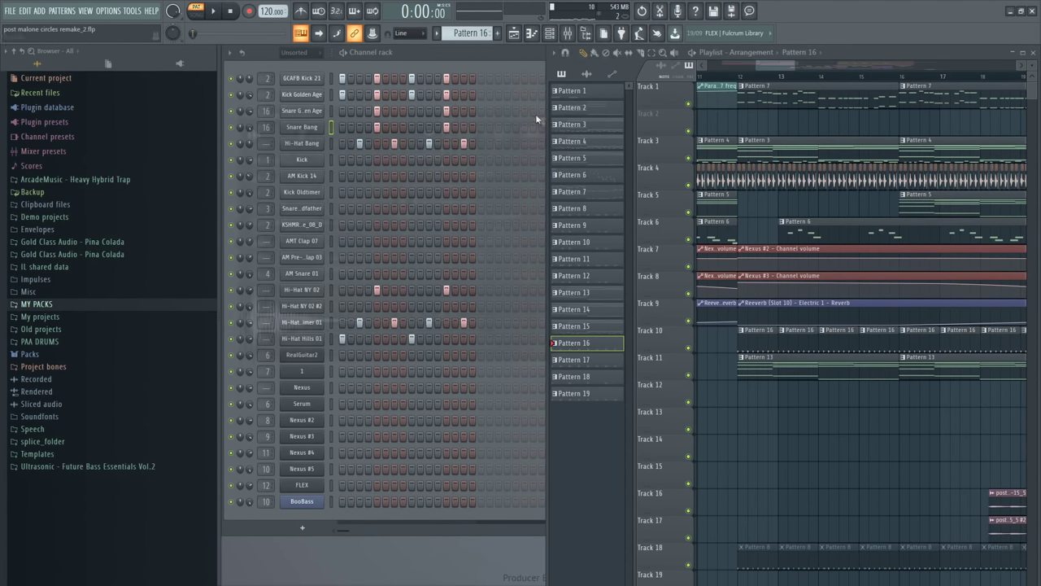
- Mute the two kick and two snare channels and play only the hi-hats of Pattern 16
{"action": "left_click_drag", "start_coordinate": [231, 127], "coordinate": [231, 79]}
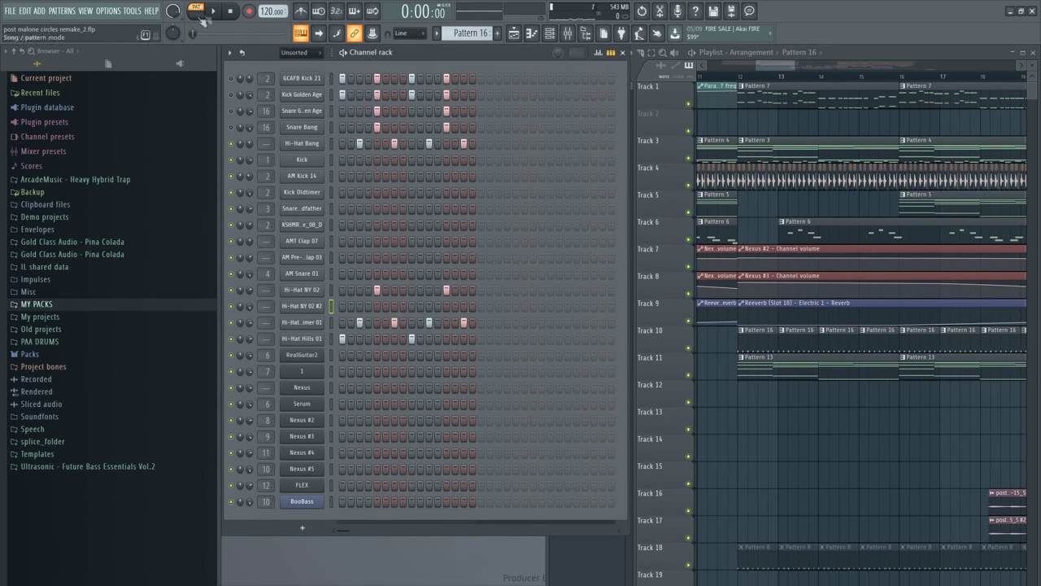
{"action": "left_click", "coordinate": [213, 12]}
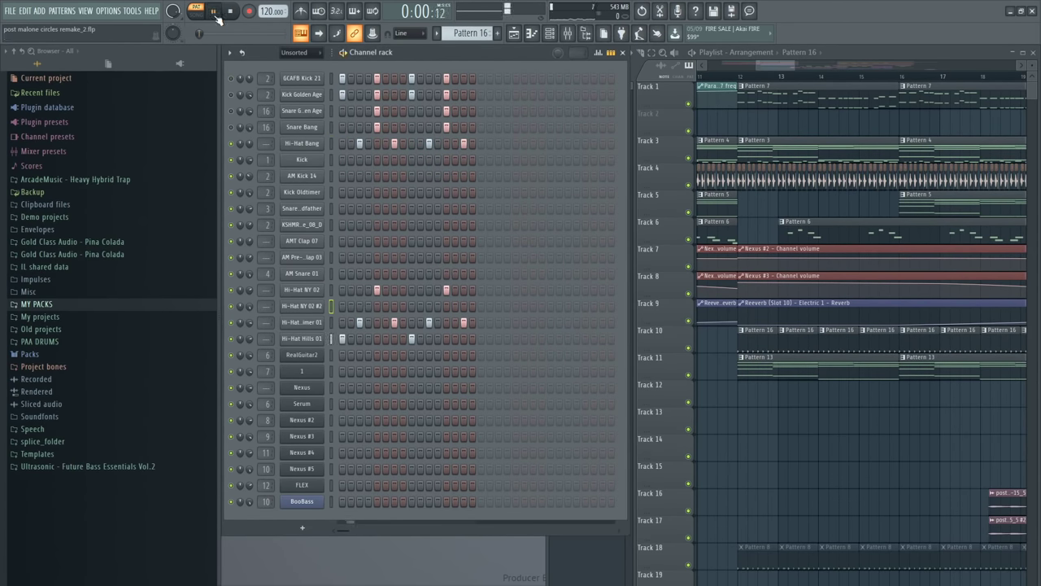
{"action": "key", "text": "space"}
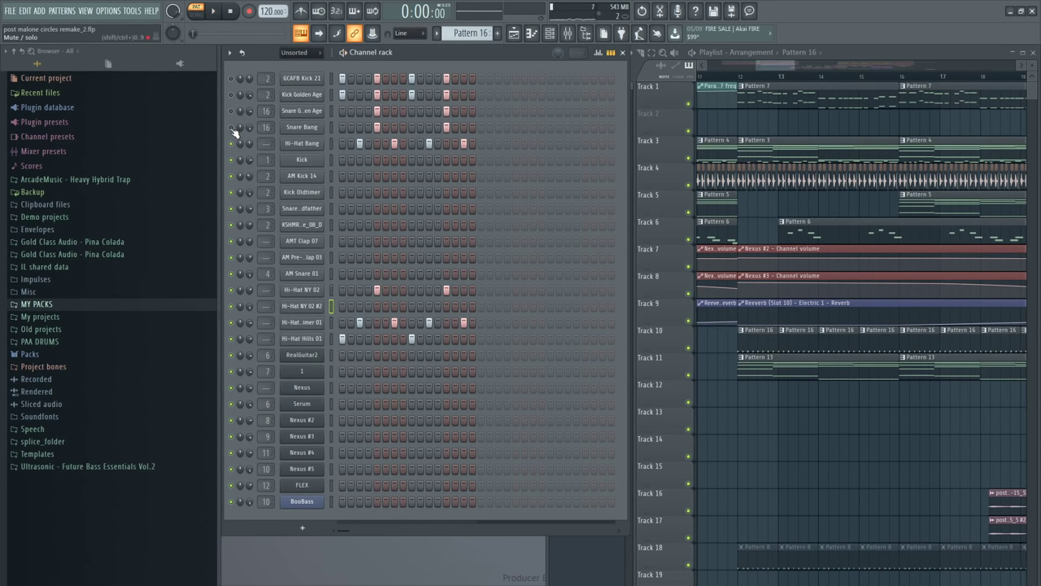
- Play the full Pattern 16 drum loop with the kick and snare channels unmuted
{"action": "key", "text": "space"}
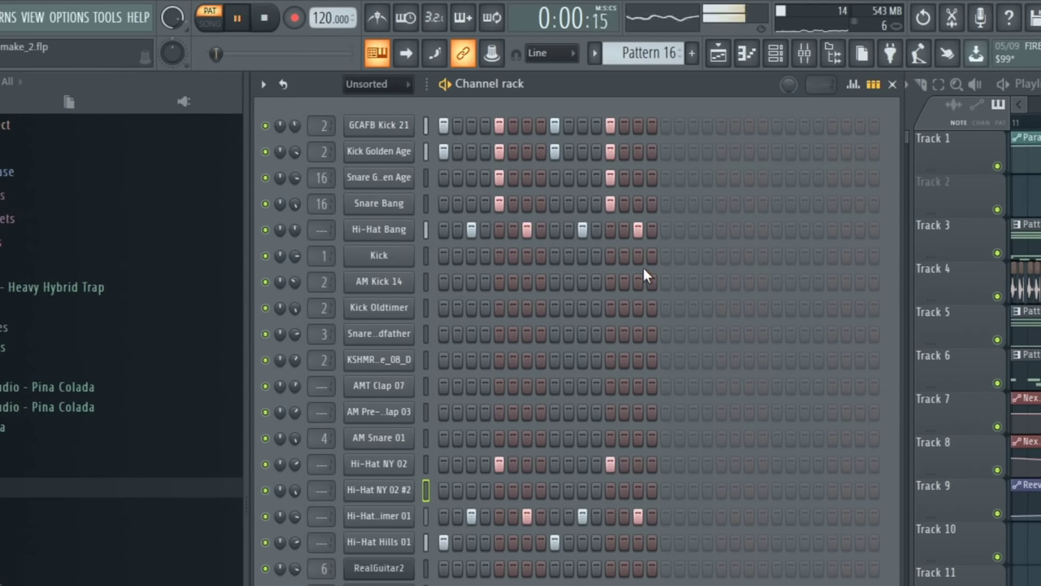
{"action": "key", "text": "space"}
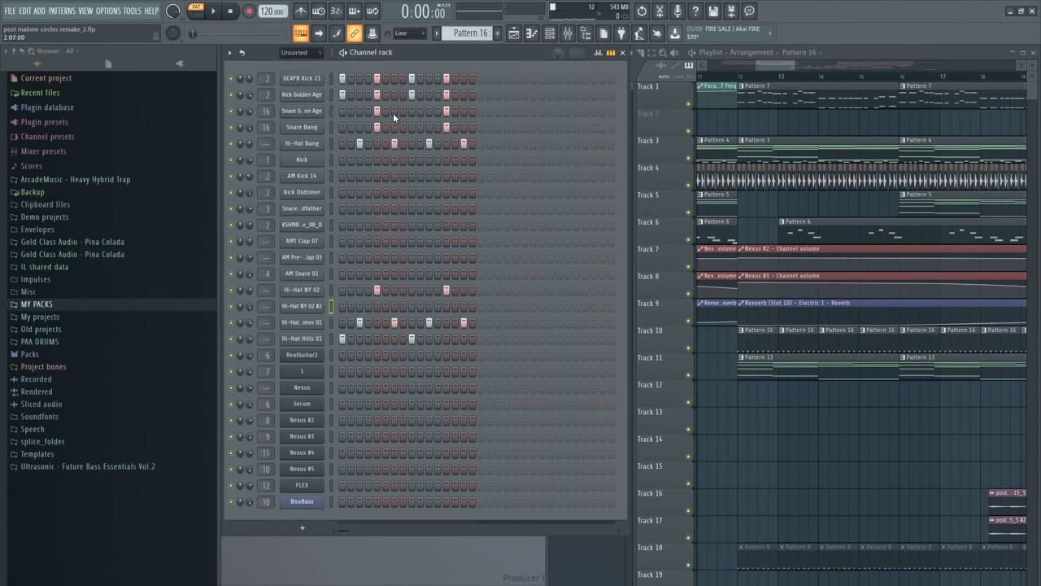
{"action": "left_click", "coordinate": [393, 143]}
- Select Pattern 8 from Track 18 in the playlist and play its drum loop in pattern mode
{"action": "left_click_drag", "start_coordinate": [778, 65], "coordinate": [773, 66]}
{"action": "scroll", "coordinate": [756, 98], "scroll_direction": "down", "scroll_amount": 3}
{"action": "left_click", "coordinate": [743, 464]}
{"action": "left_click", "coordinate": [227, 11]}
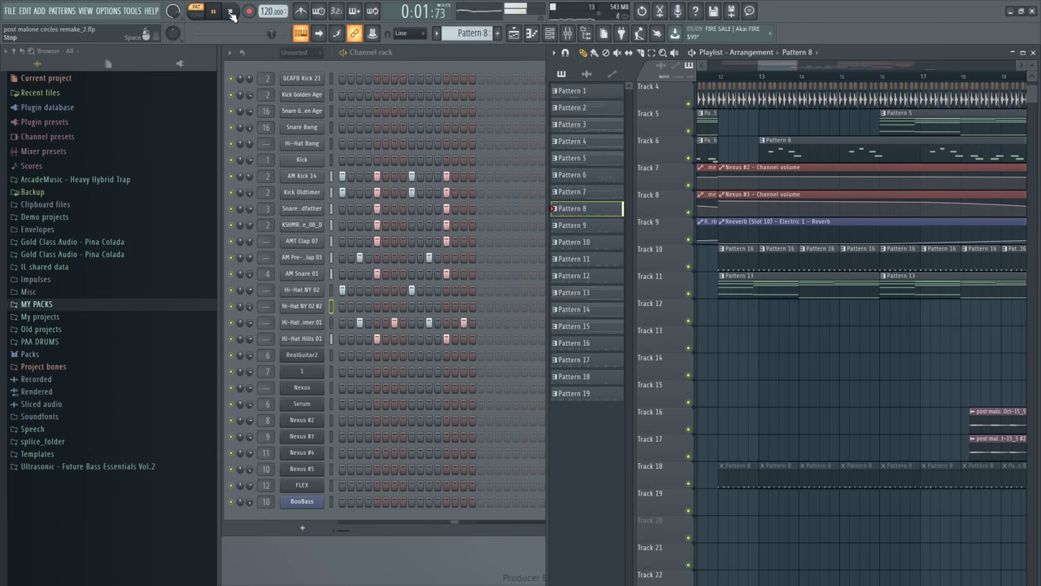
{"action": "left_click", "coordinate": [231, 12]}
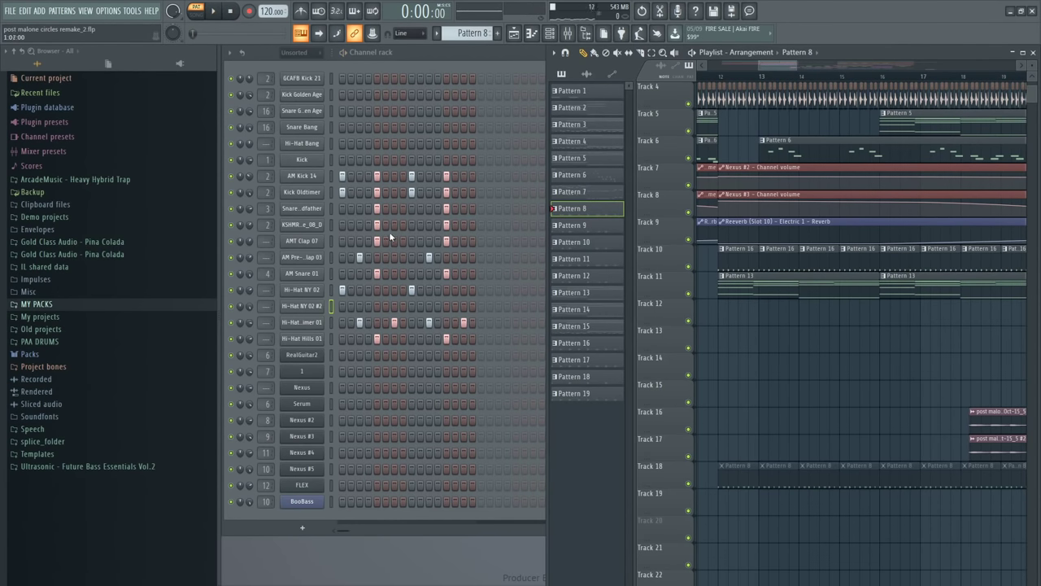
- Return to Pattern 16 from Track 10 and play its drum loop for comparison
{"action": "left_click", "coordinate": [744, 265]}
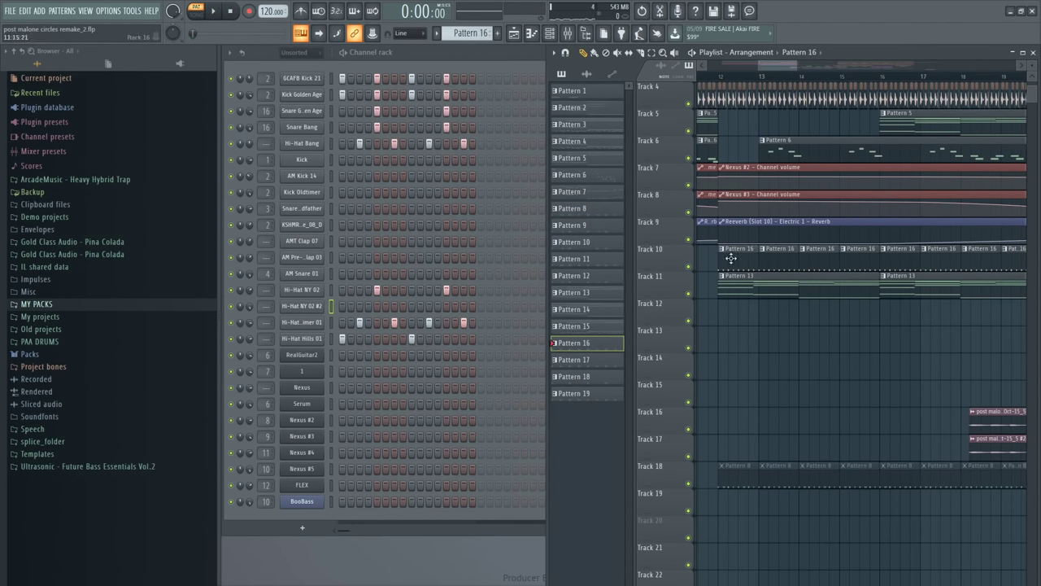
{"action": "left_click", "coordinate": [215, 13]}
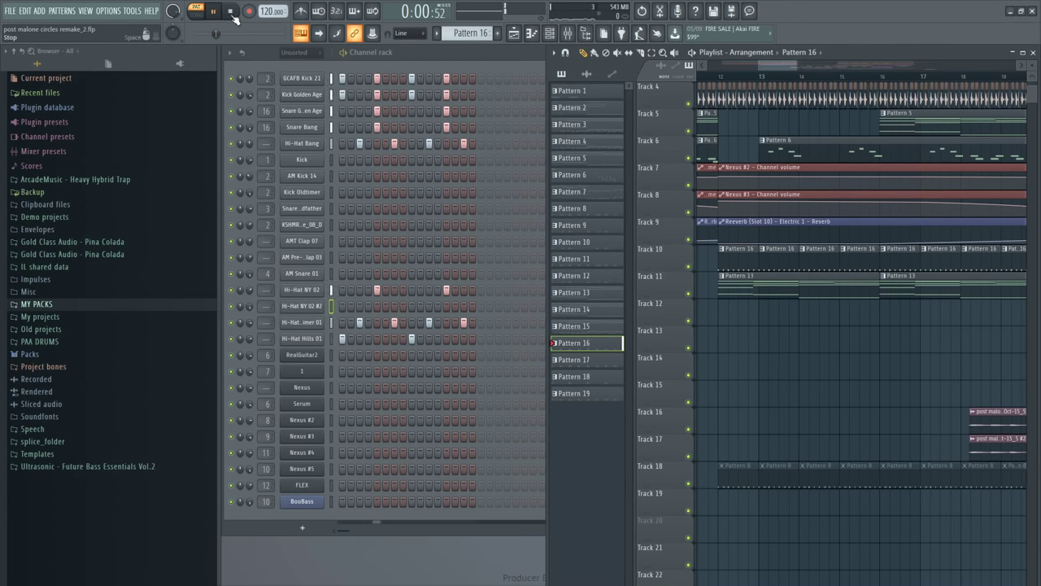
{"action": "left_click", "coordinate": [232, 14]}
- Set the song position to bar 12 and play the arrangement in song mode
{"action": "scroll", "coordinate": [726, 106], "scroll_direction": "up", "scroll_amount": 3}
{"action": "left_click", "coordinate": [721, 79]}
{"action": "scroll", "coordinate": [724, 79], "scroll_direction": "down", "scroll_amount": 3}
{"action": "left_click_drag", "start_coordinate": [782, 68], "coordinate": [794, 71]}
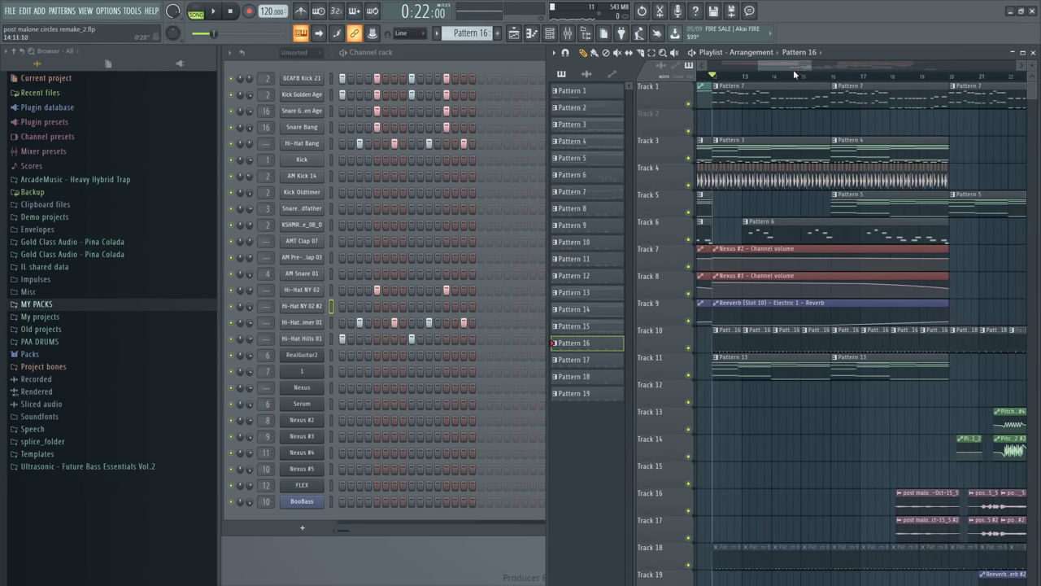
{"action": "key", "text": "space"}
- Select Pattern 7 from Track 1, check the soloed Nexus #4 channel's bass preset, and play the part
{"action": "left_click", "coordinate": [755, 94]}
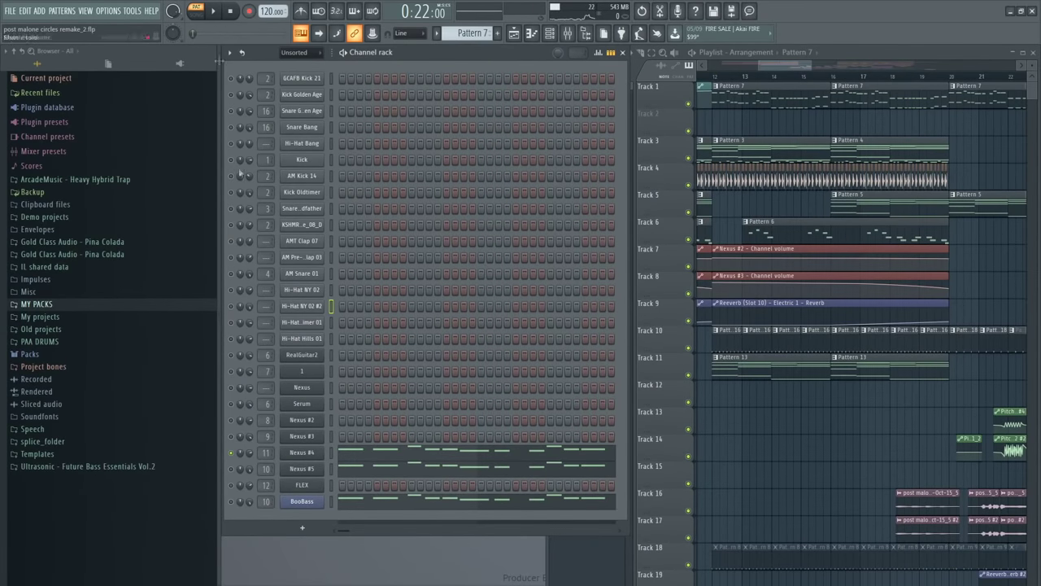
{"action": "left_click", "coordinate": [377, 450]}
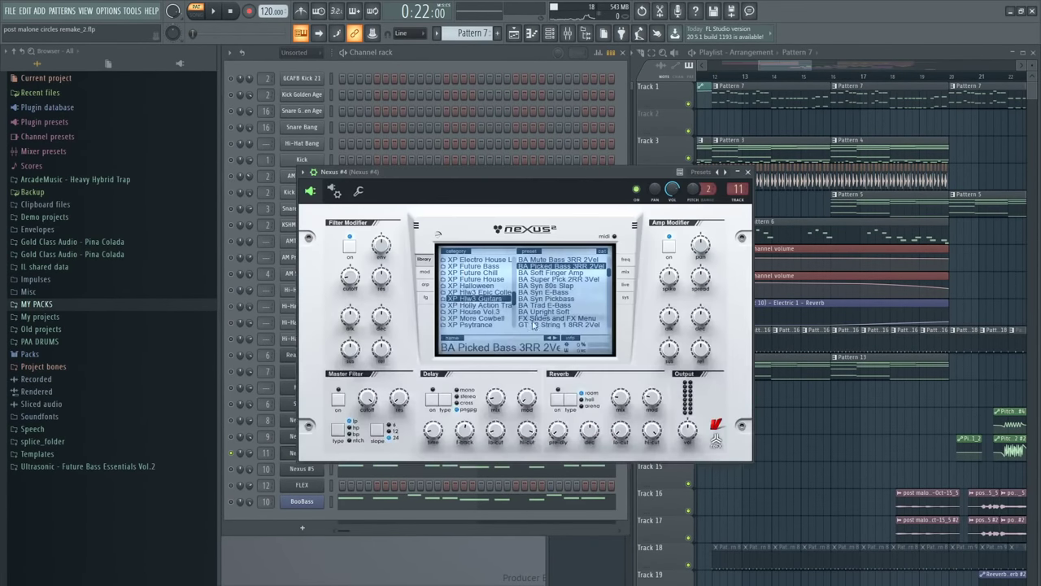
{"action": "left_click", "coordinate": [748, 172]}
{"action": "key", "text": "space"}
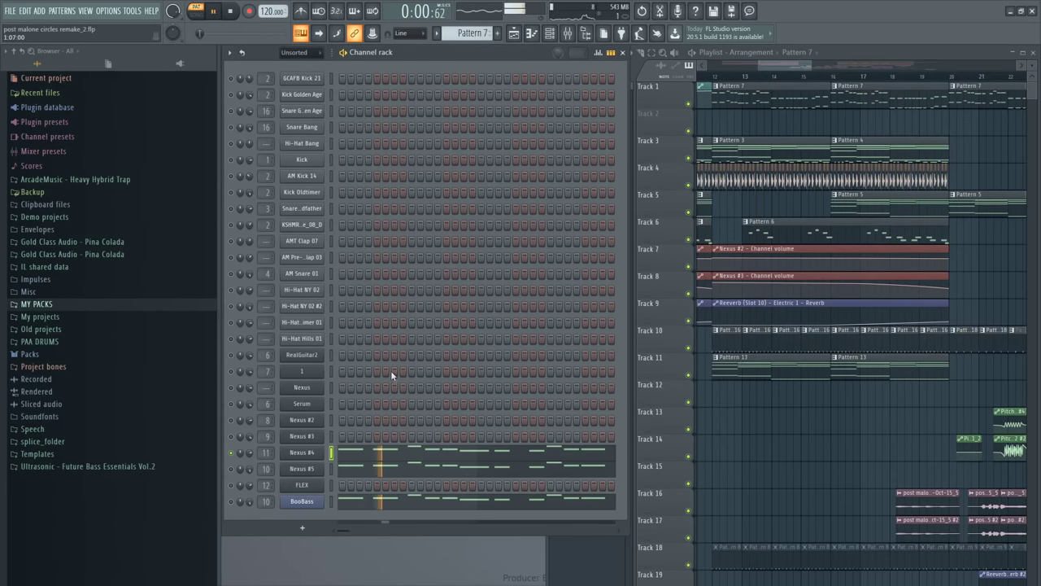
- Examine the first Fruity parametric EQ 2 on the Nexus #4 mixer track during playback, and stop playback
{"action": "left_click", "coordinate": [568, 33]}
{"action": "left_click", "coordinate": [965, 225]}
{"action": "left_click_drag", "start_coordinate": [305, 190], "coordinate": [315, 210]}
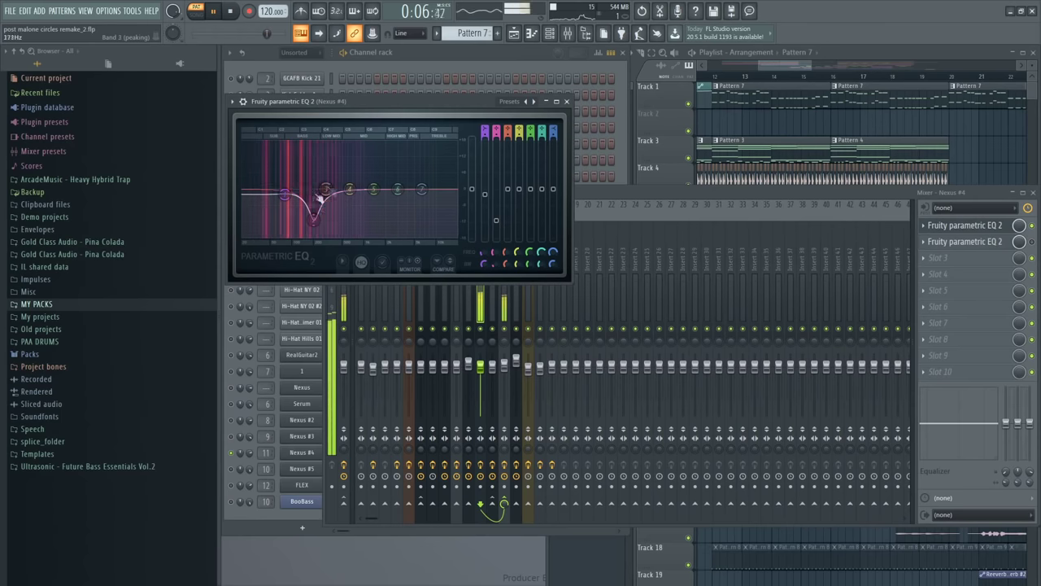
{"action": "key", "text": "space"}
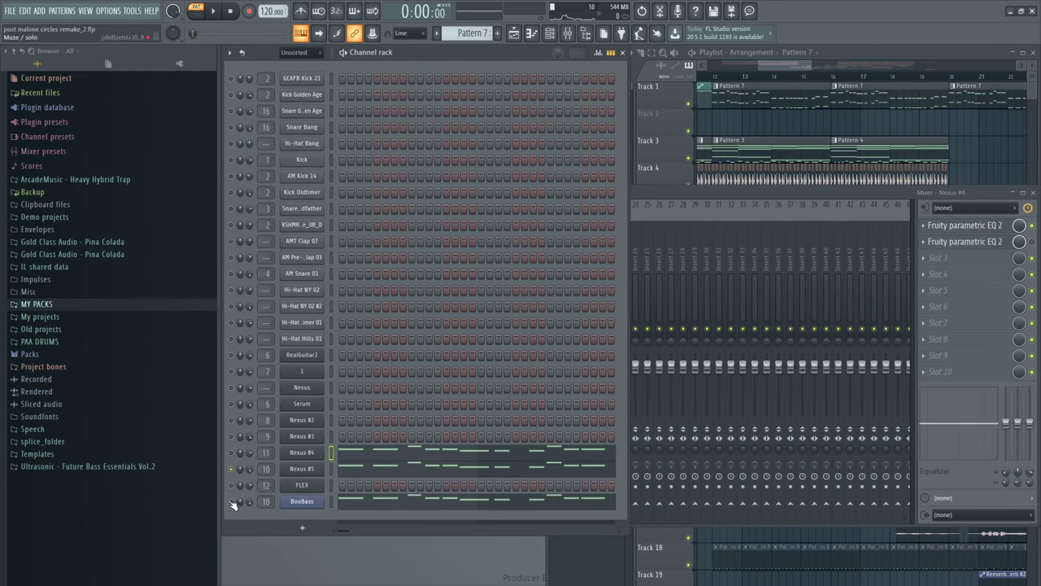
- Open the soloed Nexus #5 channel to check its bass guitar preset and close the instrument
{"action": "left_click", "coordinate": [319, 469]}
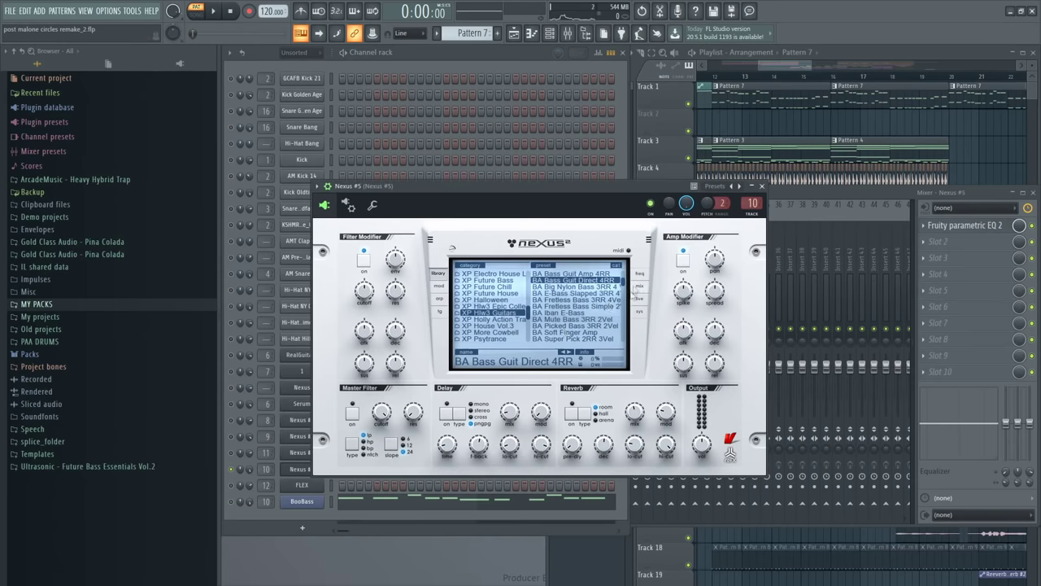
{"action": "key", "text": "space"}
{"action": "left_click", "coordinate": [762, 186]}
- View the Nexus #5 notes in the piano roll and audition the C5 and C6 keys
{"action": "left_click", "coordinate": [397, 467]}
{"action": "key", "text": "space"}
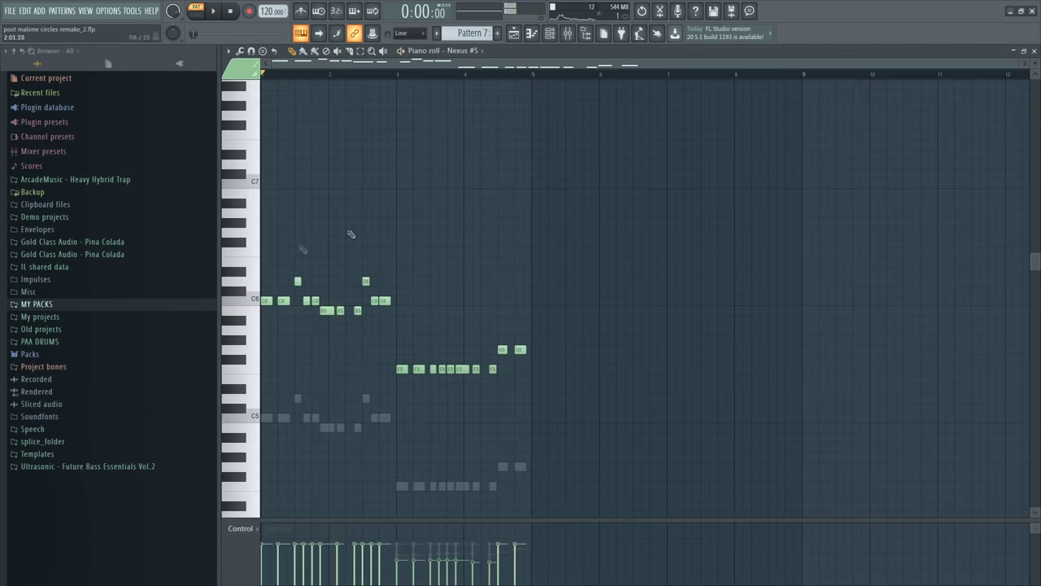
{"action": "left_click", "coordinate": [258, 422]}
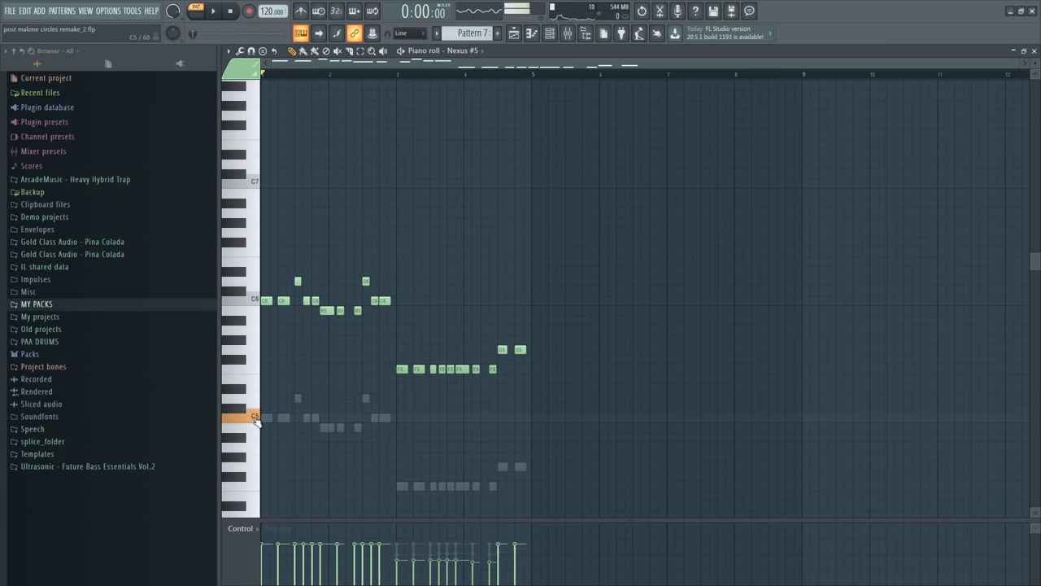
{"action": "left_click", "coordinate": [250, 301]}
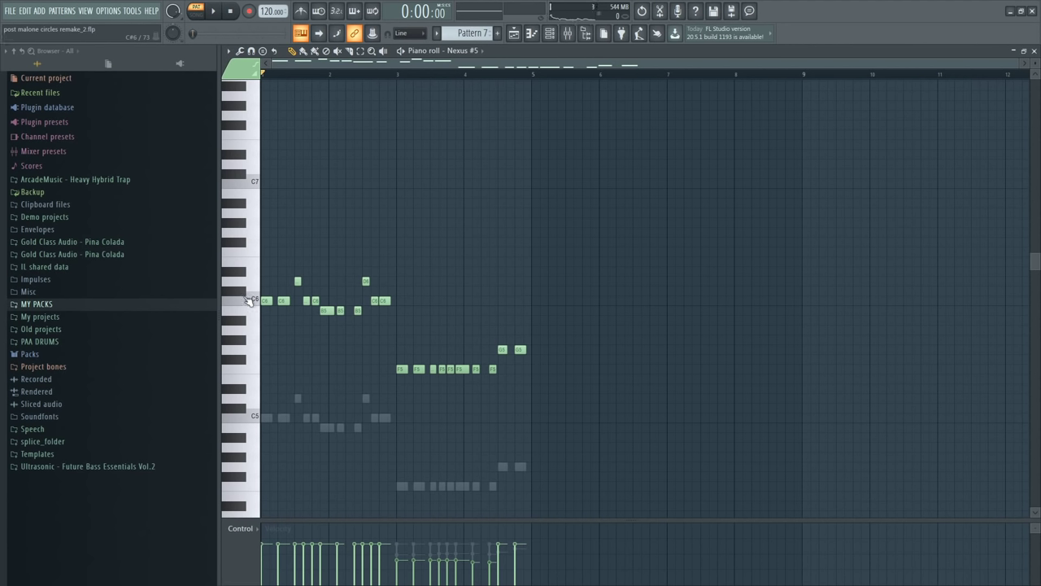
{"action": "key", "text": "Escape"}
- Mute Nexus #5 and unmute BooBass, check the BooBass instrument's settings, and start playing its part
{"action": "left_click", "coordinate": [232, 469]}
{"action": "left_click", "coordinate": [231, 502]}
{"action": "left_click", "coordinate": [314, 502]}
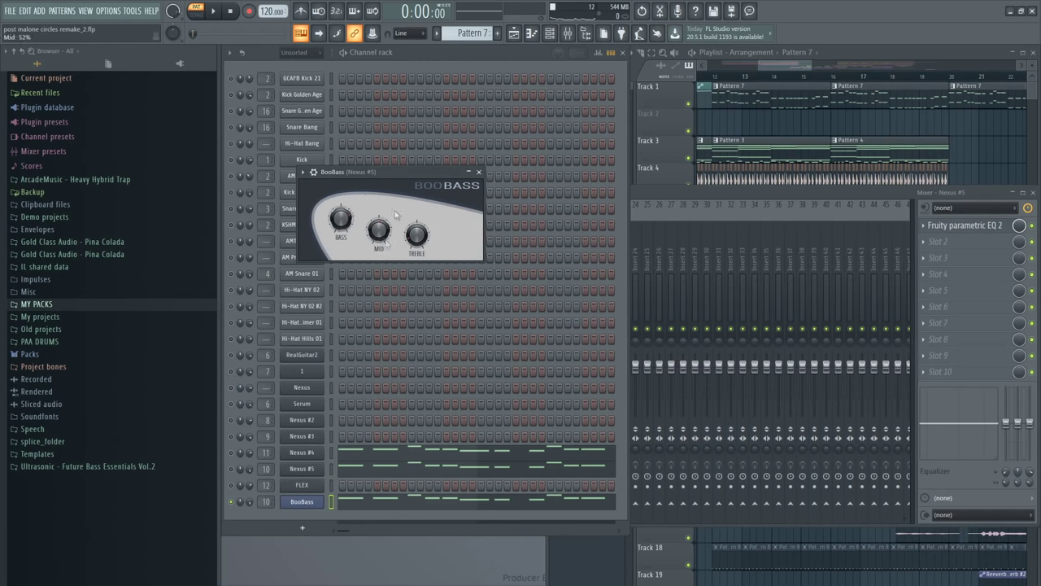
{"action": "left_click", "coordinate": [480, 173]}
{"action": "key", "text": "space"}
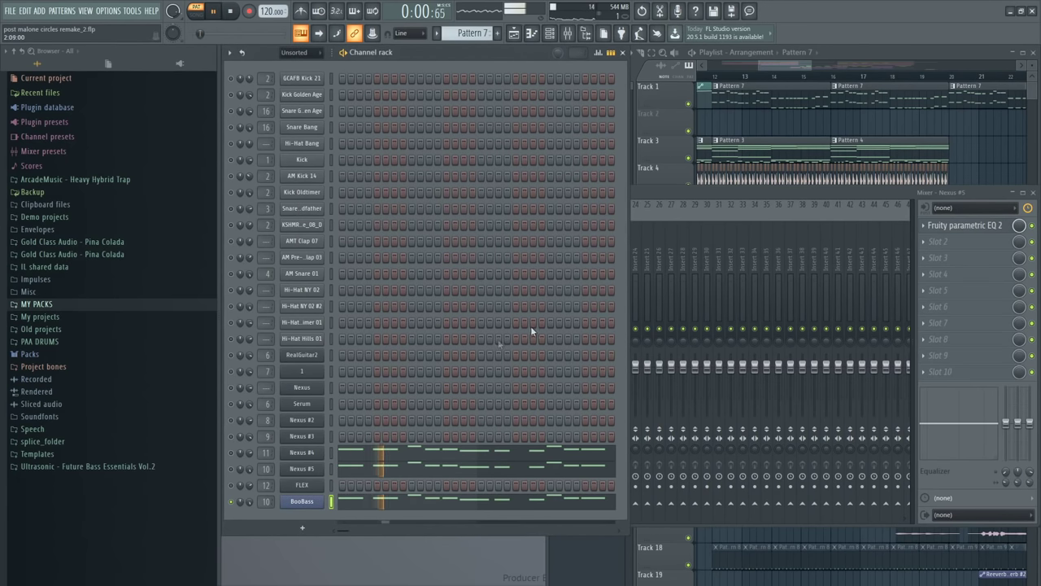
- View the BooBass notes in the piano roll during playback, close it, and stop playback
{"action": "left_click", "coordinate": [399, 489]}
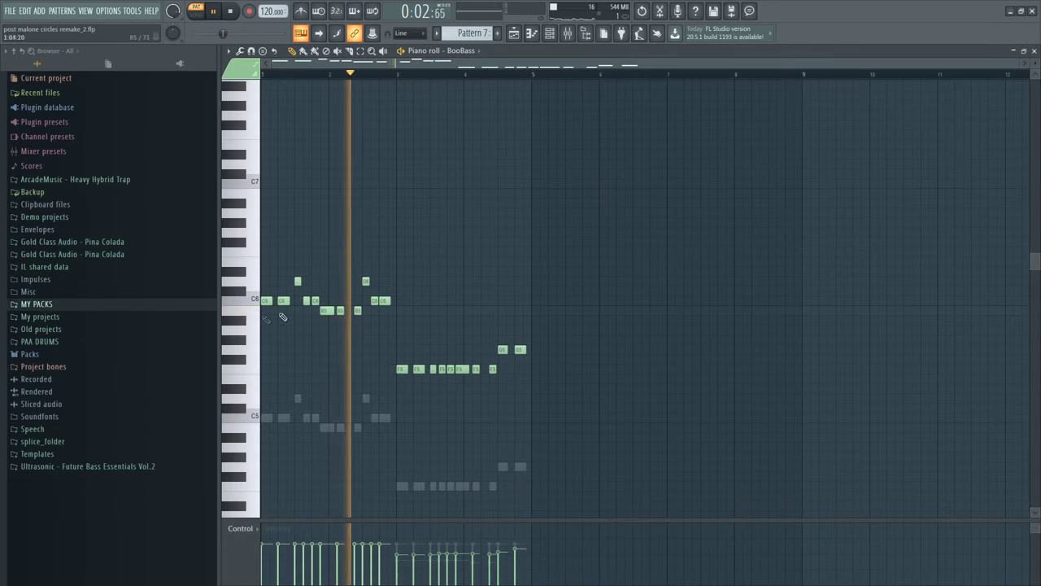
{"action": "key", "text": "Escape"}
{"action": "key", "text": "space"}
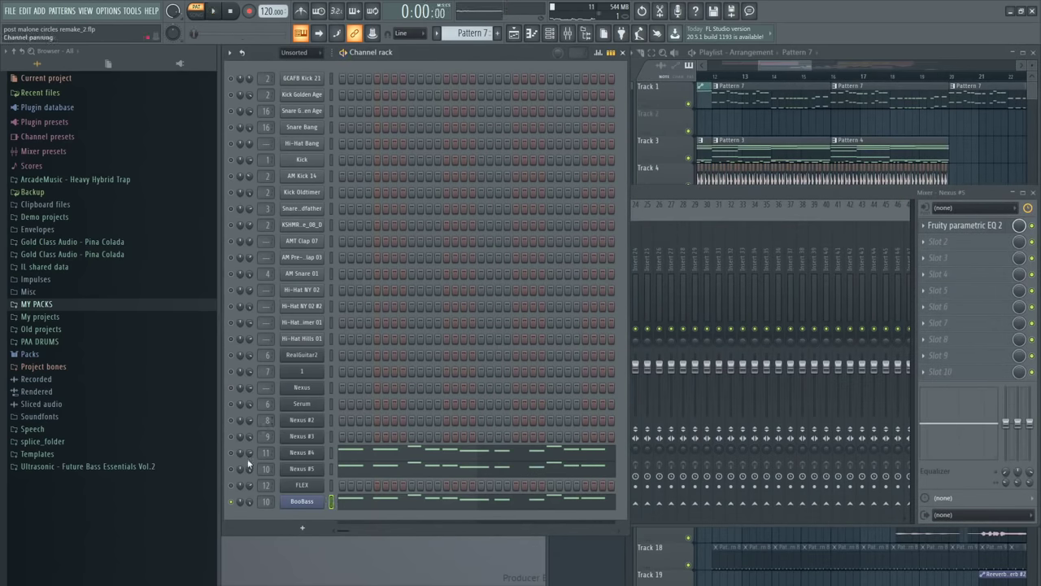
- Examine the EQ, Maximus and Fruity Limiter effects on the CRAZY BAAAS mixer track and play the bass part
{"action": "left_click", "coordinate": [657, 206]}
{"action": "left_click", "coordinate": [965, 225]}
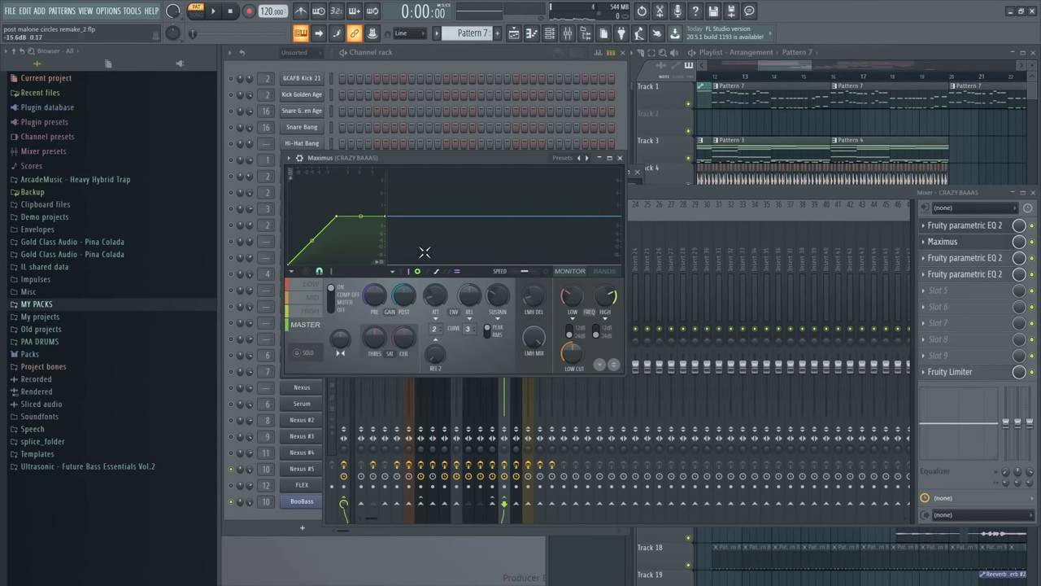
{"action": "key", "text": "space"}
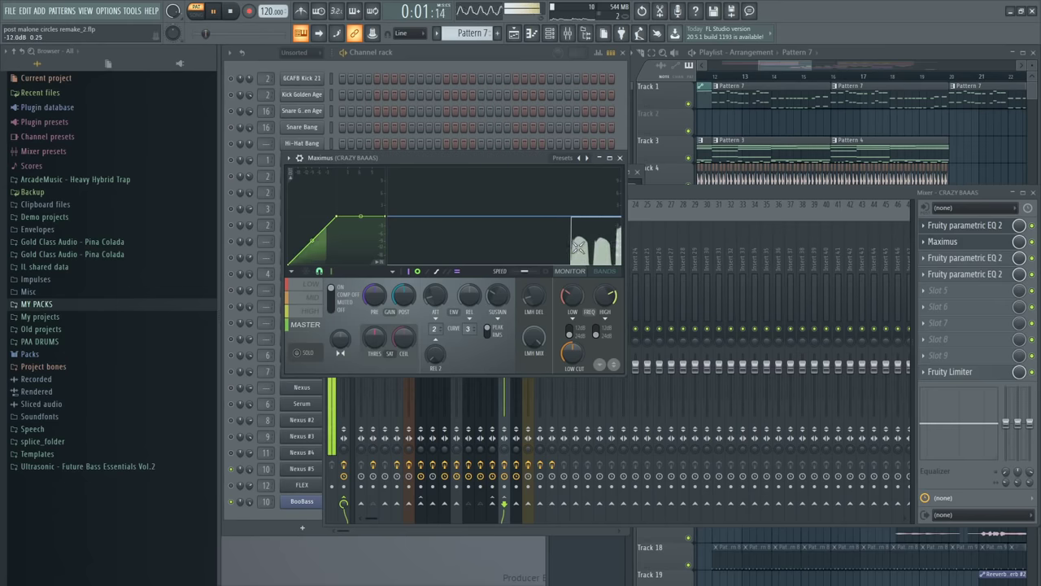
{"action": "key", "text": "space"}
{"action": "left_click", "coordinate": [943, 242]}
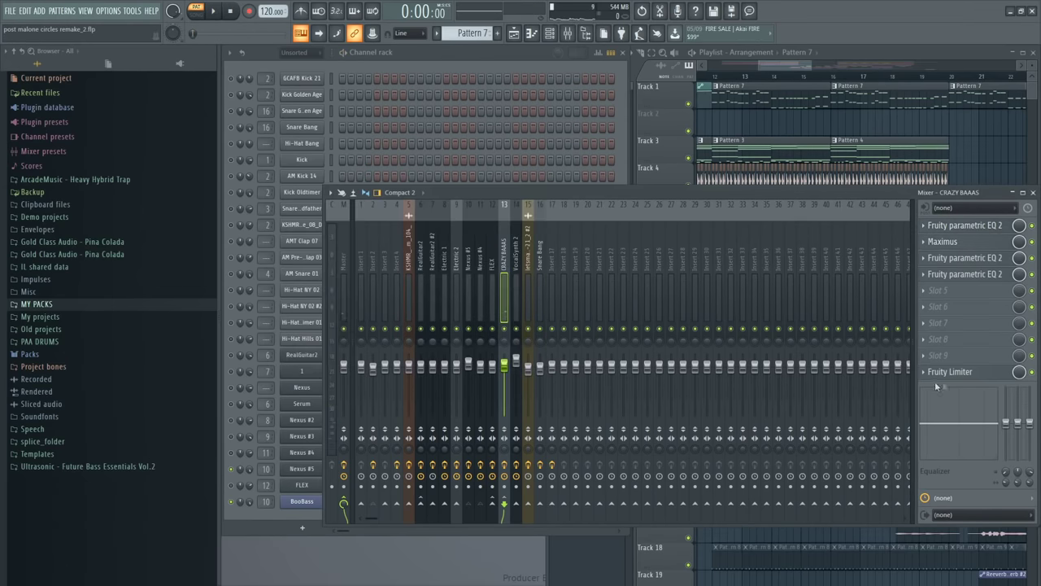
{"action": "left_click", "coordinate": [936, 371]}
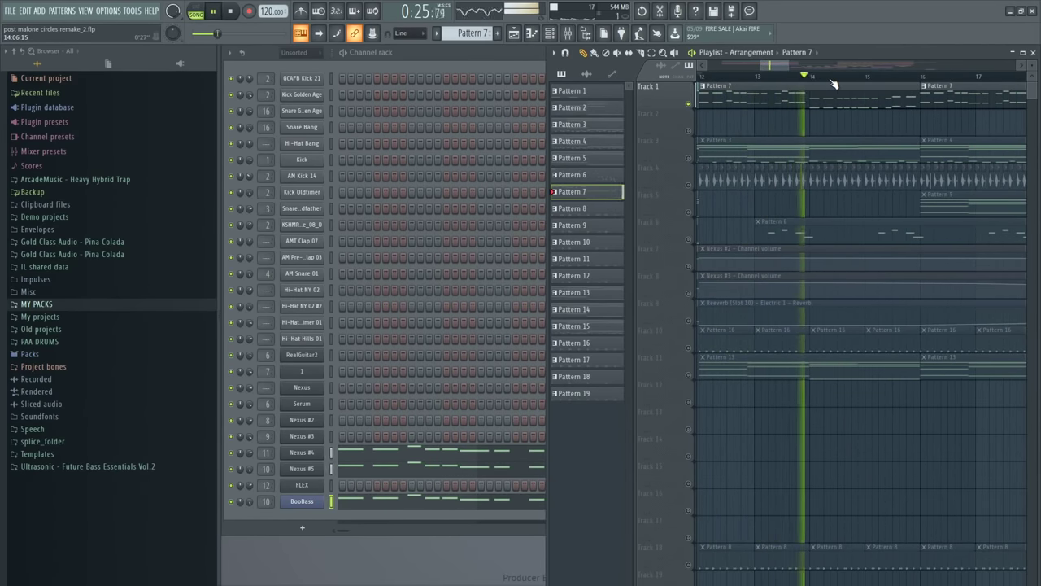
{"action": "key", "text": "space"}
- Look over the whole song arrangement in the playlist, from the intro to the last patterns
{"action": "scroll", "coordinate": [767, 84], "scroll_direction": "down", "scroll_amount": 5}
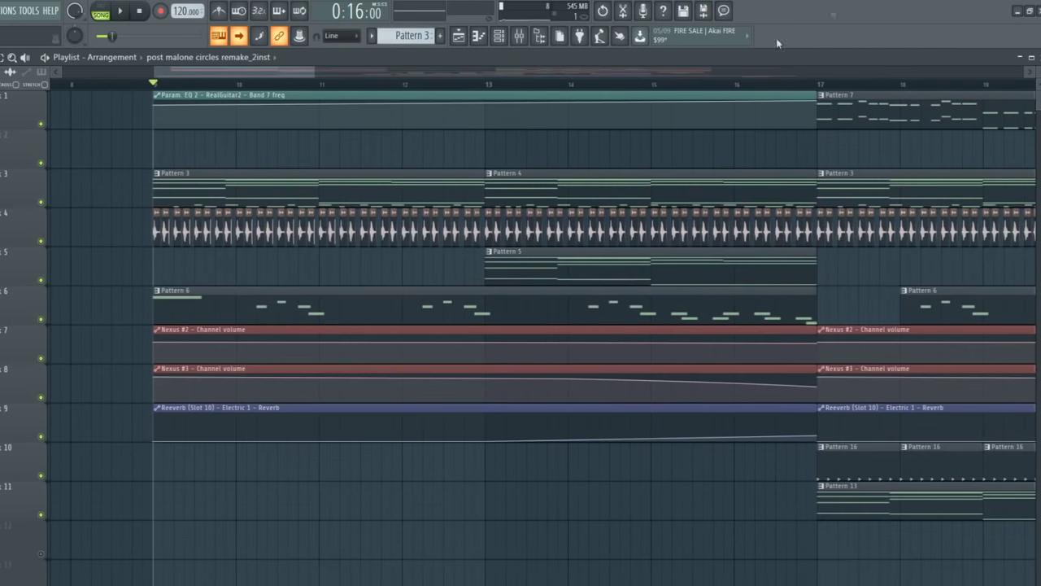
{"action": "scroll", "coordinate": [649, 89], "scroll_direction": "down", "scroll_amount": 6}
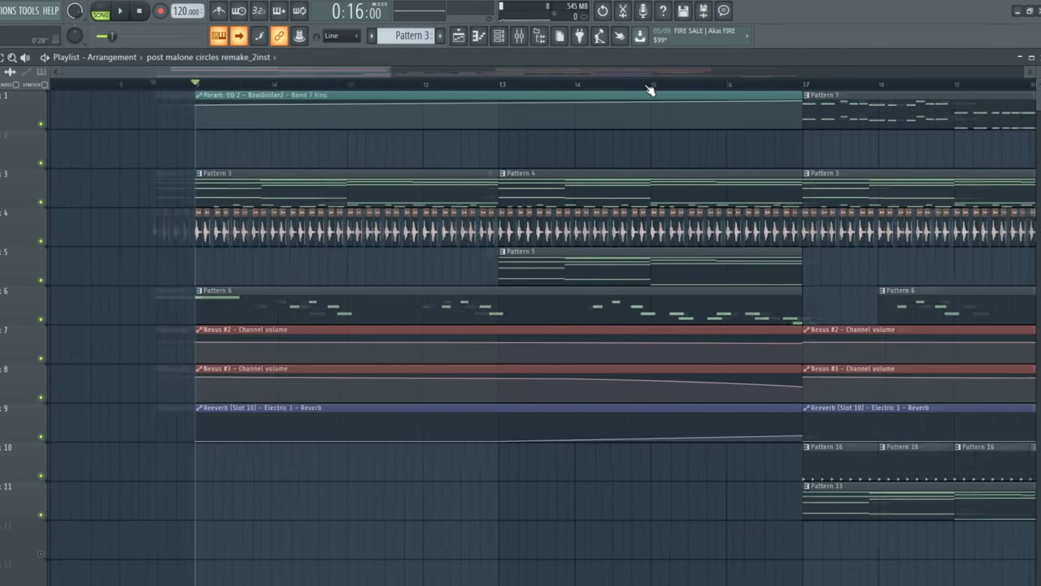
{"action": "scroll", "coordinate": [648, 89], "scroll_direction": "down", "scroll_amount": 1}
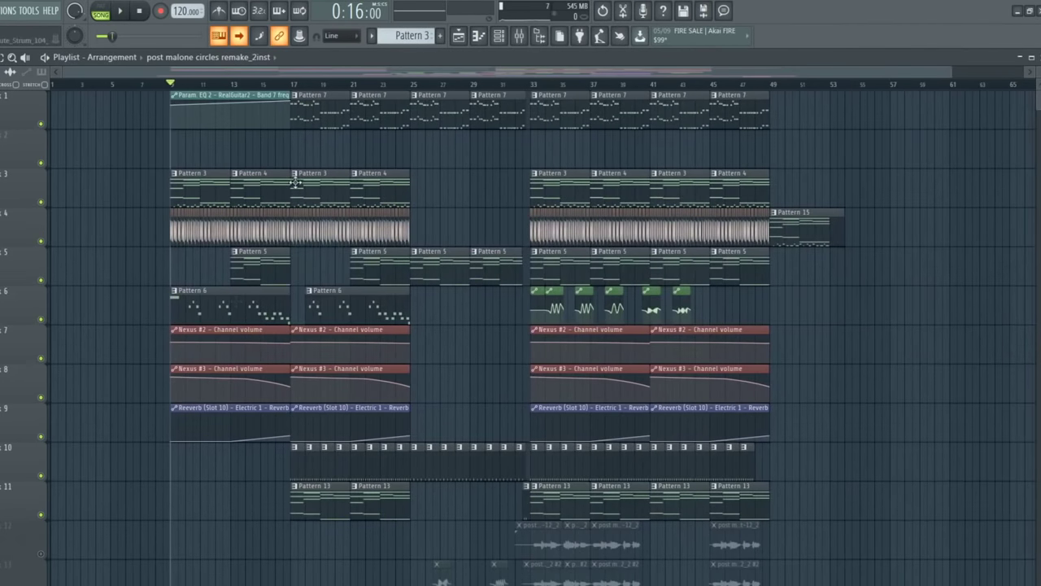